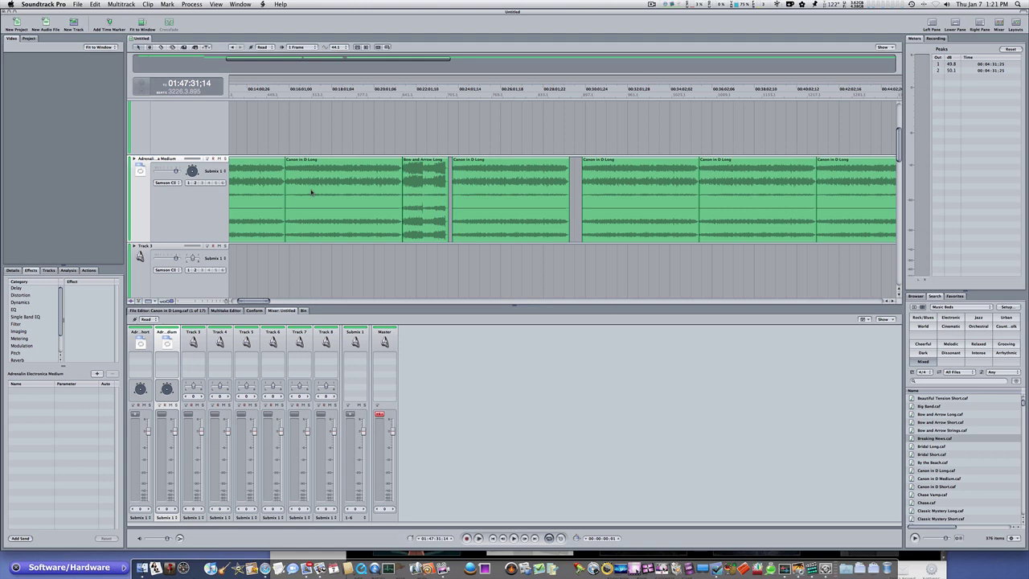
- Zoom in closely on the multitrack timeline, examine the Canon in D Long clips, and fit the whole project back in view
{"action": "mouse_move", "coordinate": [251, 302]}
{"action": "left_mouse_down"}
{"action": "mouse_move", "coordinate": [283, 302]}
{"action": "mouse_move", "coordinate": [258, 300]}
{"action": "left_mouse_up"}
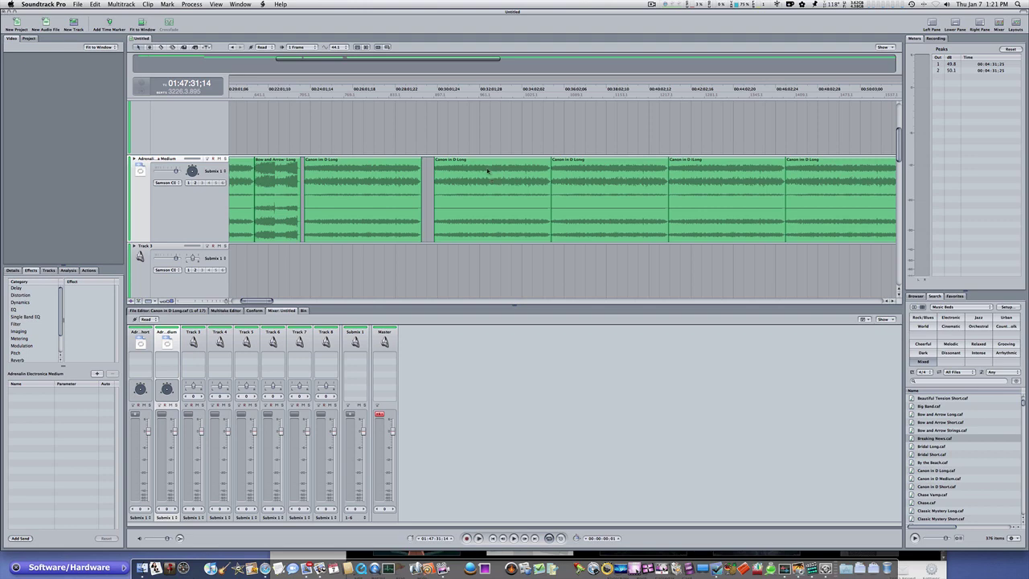
{"action": "left_click", "coordinate": [487, 171]}
{"action": "left_click", "coordinate": [227, 300]}
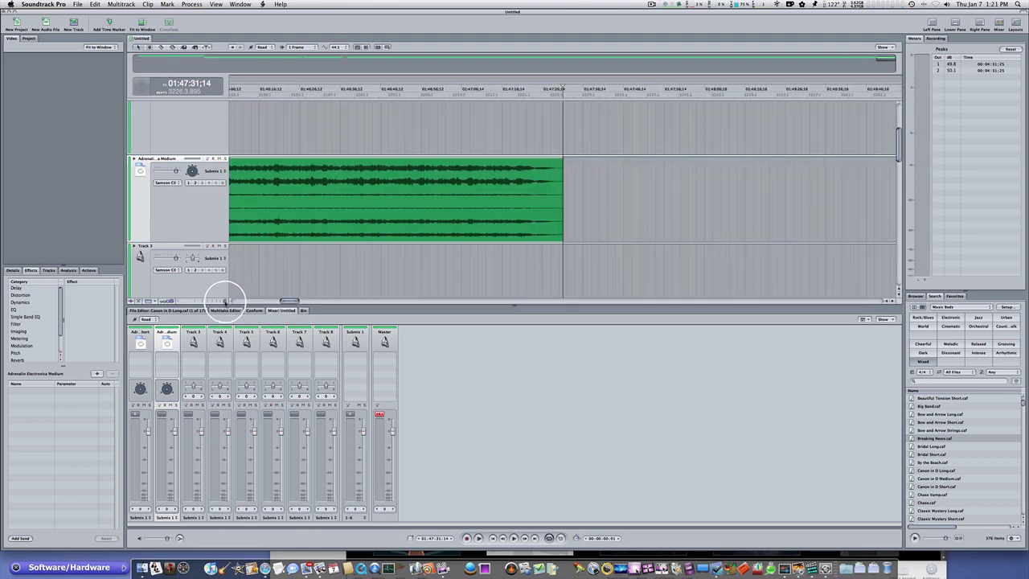
{"action": "left_click", "coordinate": [227, 300]}
{"action": "mouse_move", "coordinate": [225, 299]}
{"action": "left_mouse_down"}
{"action": "mouse_move", "coordinate": [207, 296]}
{"action": "mouse_move", "coordinate": [229, 299]}
{"action": "left_mouse_up"}
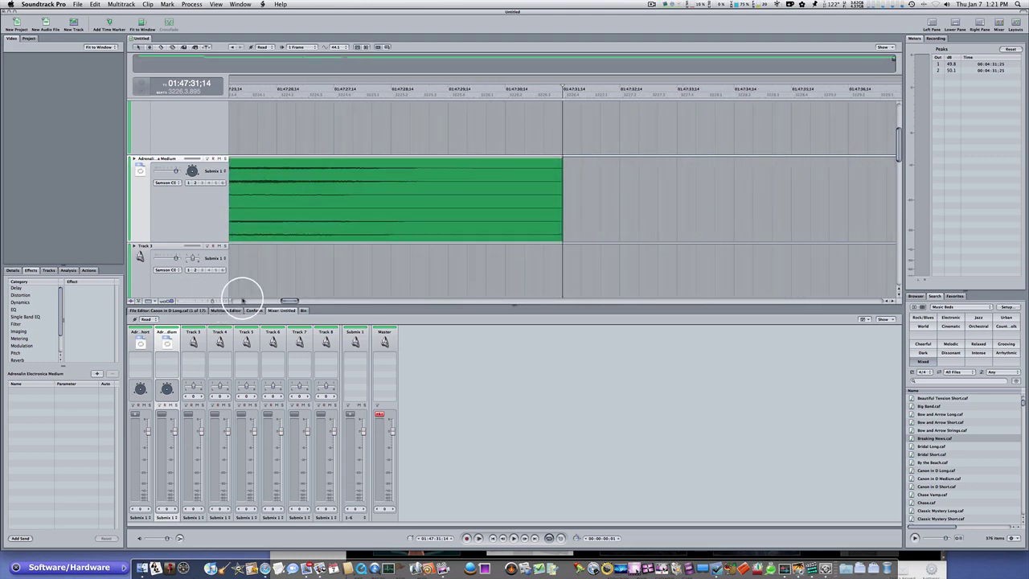
{"action": "left_click", "coordinate": [285, 300]}
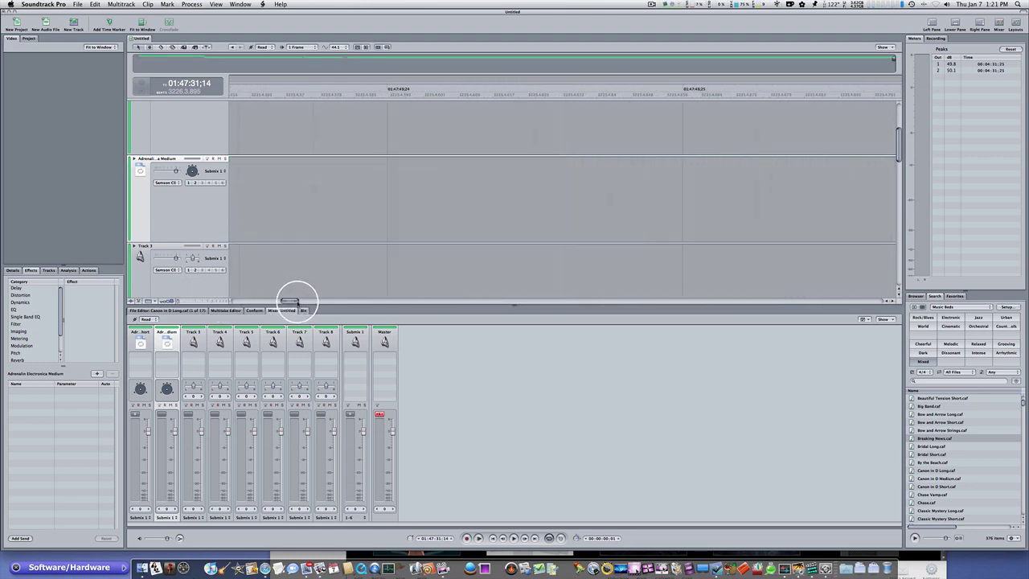
{"action": "mouse_move", "coordinate": [290, 301]}
{"action": "left_mouse_down"}
{"action": "mouse_move", "coordinate": [246, 299]}
{"action": "mouse_move", "coordinate": [327, 299]}
{"action": "mouse_move", "coordinate": [277, 301]}
{"action": "left_mouse_up"}
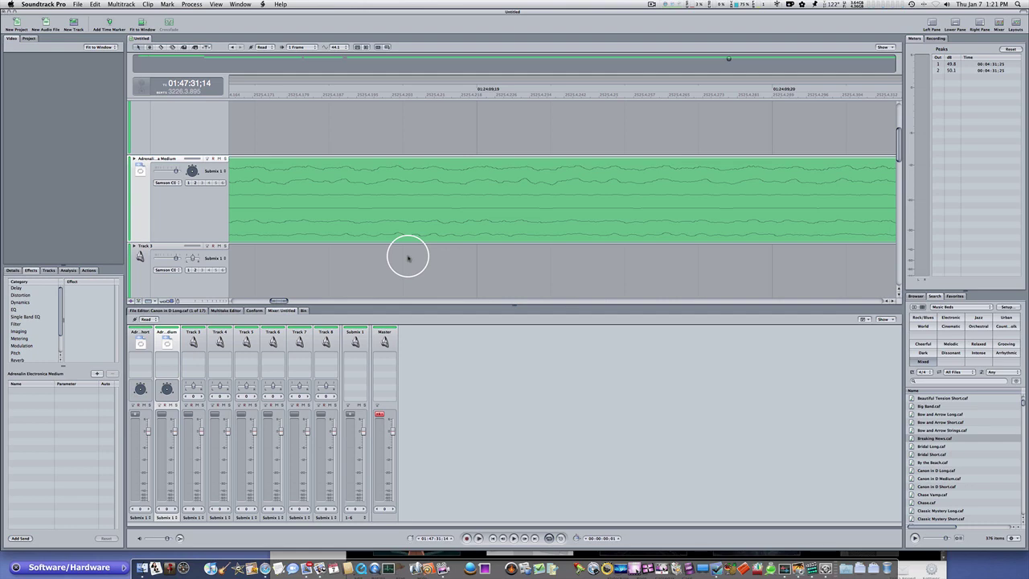
{"action": "key", "text": "shift"}
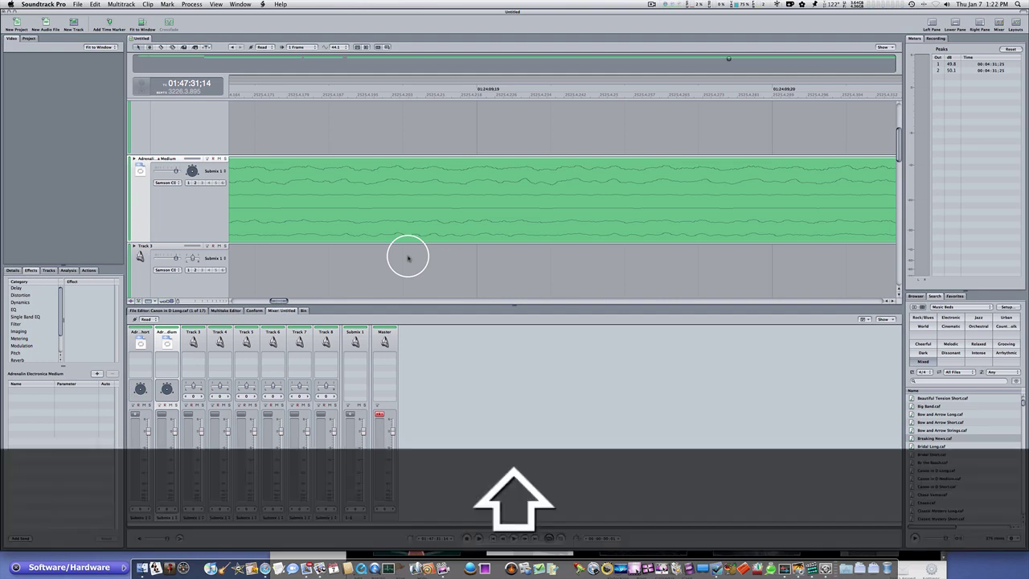
{"action": "key", "text": "shift+z"}
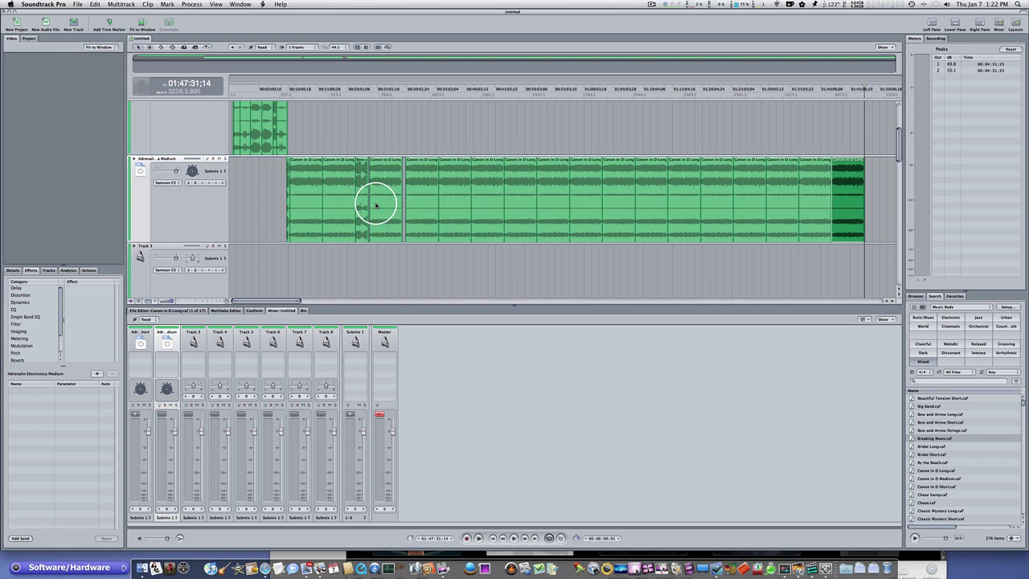
- Set a cycle region in point at the playhead and reposition both region ends around a short stretch of Canon in D Long near 00:33:42
{"action": "left_click", "coordinate": [548, 538]}
{"action": "left_click", "coordinate": [549, 538]}
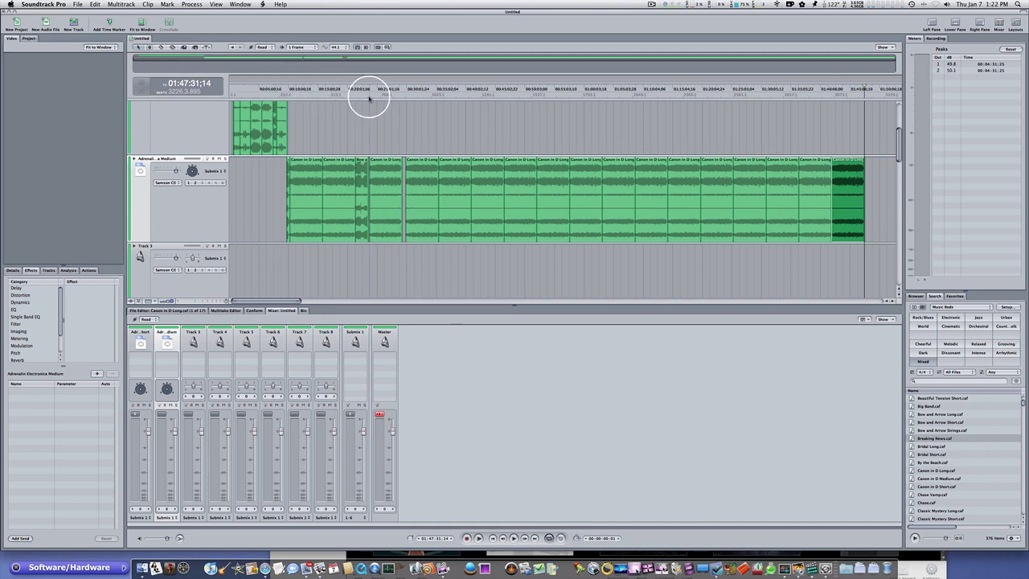
{"action": "right_click", "coordinate": [321, 91]}
{"action": "mouse_move", "coordinate": [367, 97]}
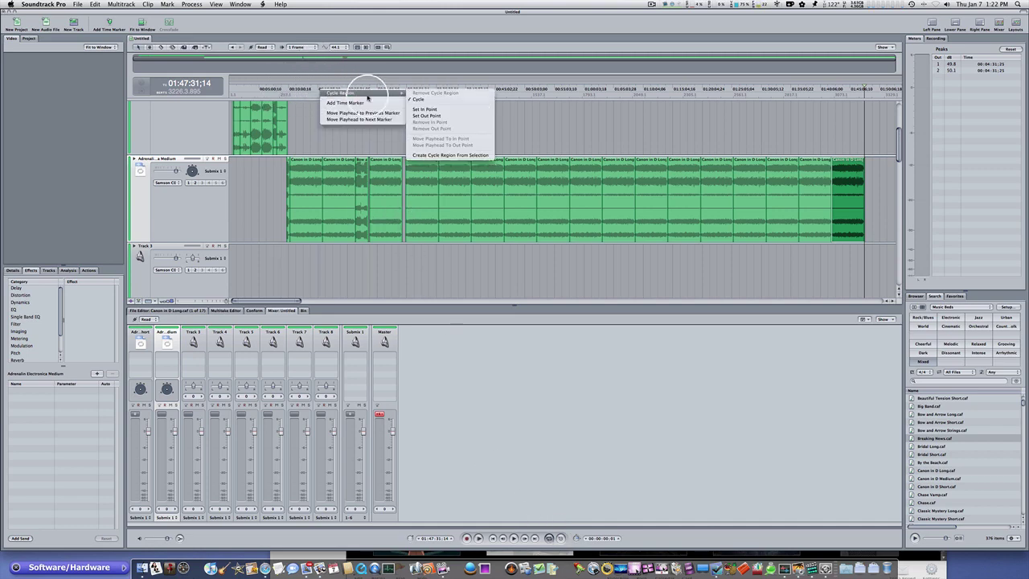
{"action": "left_click", "coordinate": [422, 110]}
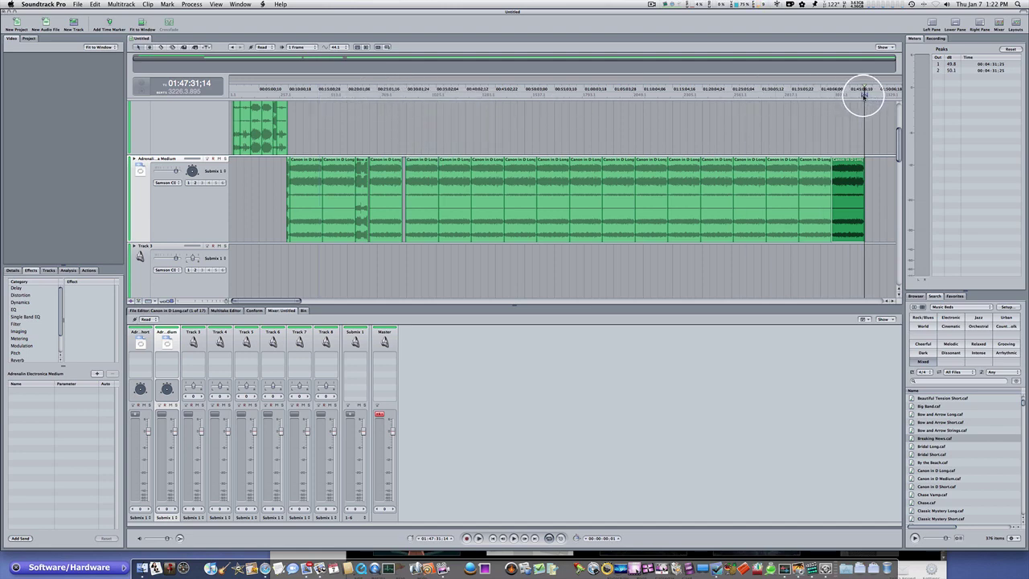
{"action": "left_click_drag", "start_coordinate": [864, 95], "coordinate": [425, 94]}
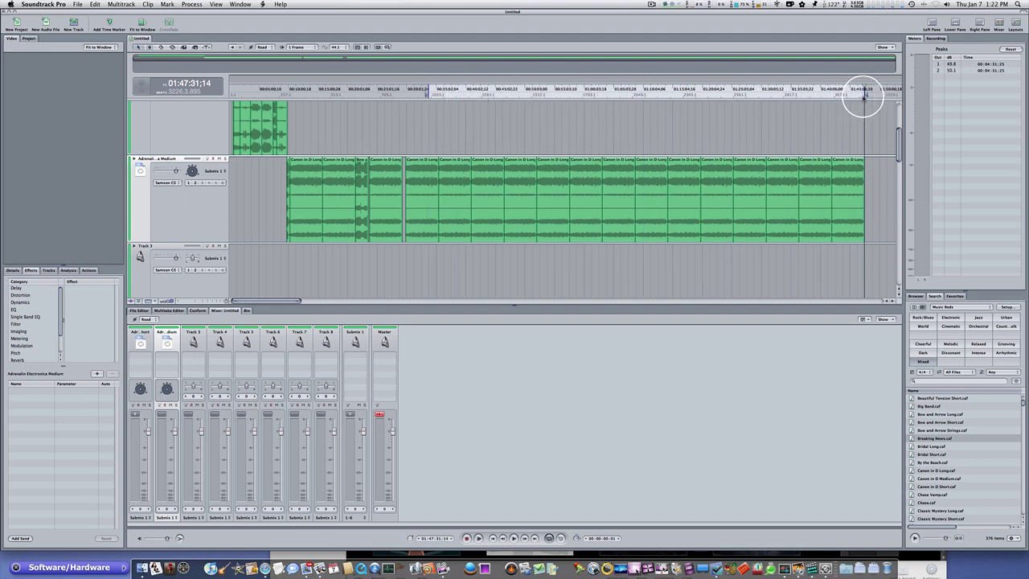
{"action": "left_click_drag", "start_coordinate": [865, 94], "coordinate": [437, 95]}
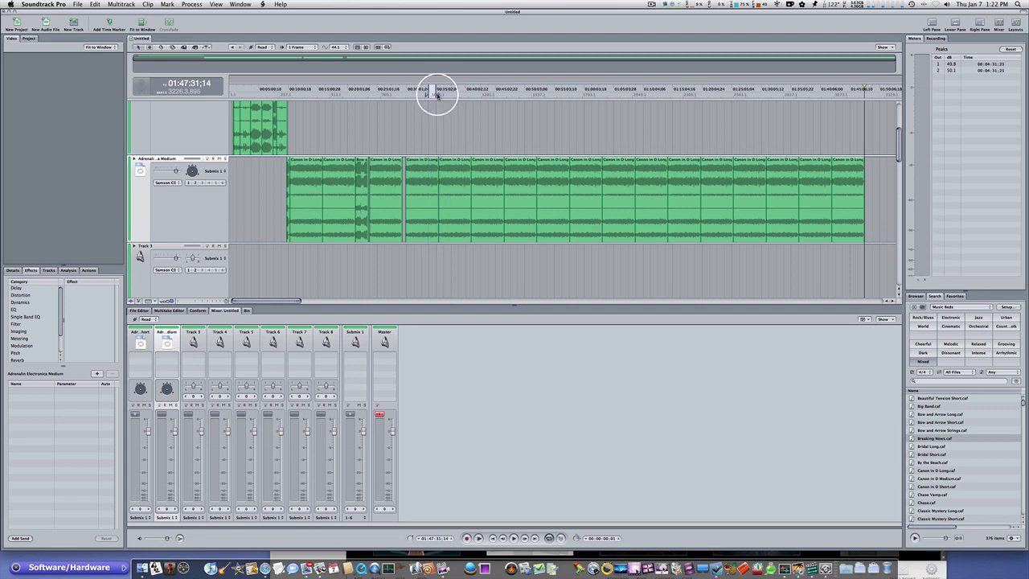
- Place the playhead inside the short cycle region, listen to it loop, and stop playback
{"action": "left_click", "coordinate": [426, 95]}
{"action": "key", "text": "super+equal"}
{"action": "key", "text": "super+equal"}
{"action": "key", "text": "super+equal"}
{"action": "key", "text": "super+equal"}
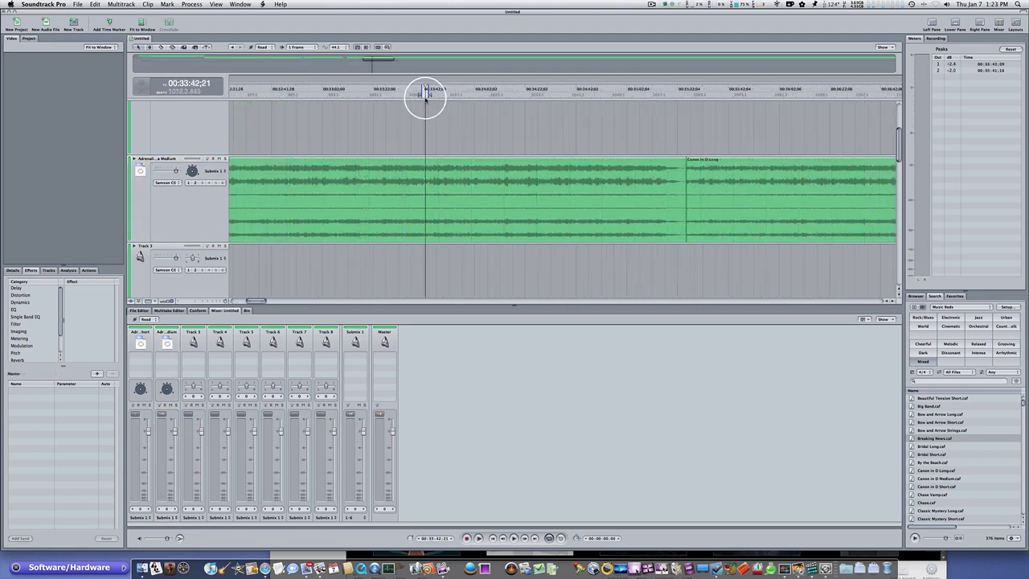
{"action": "key", "text": "space"}
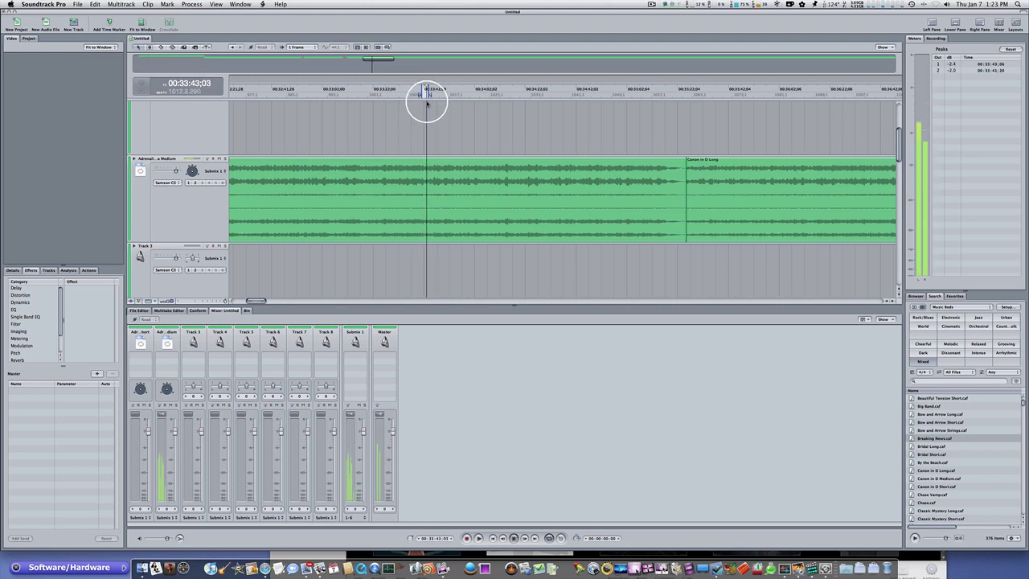
{"action": "key", "text": "space"}
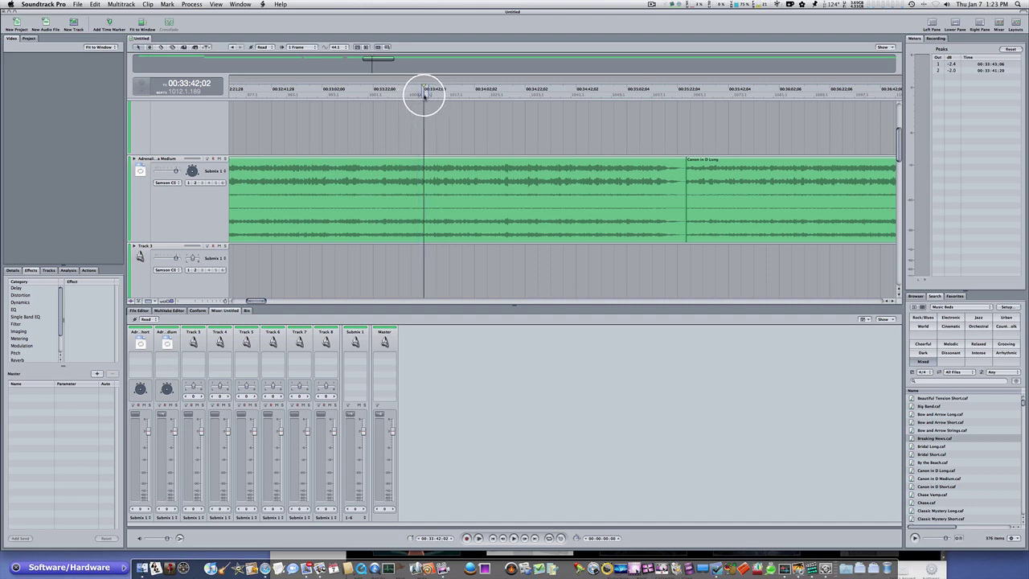
- Move the playhead to 00:33:42;28, clear the cycle region from the timeline ruler, and toggle looped playback
{"action": "left_click_drag", "start_coordinate": [425, 95], "coordinate": [427, 95]}
{"action": "right_click", "coordinate": [427, 96]}
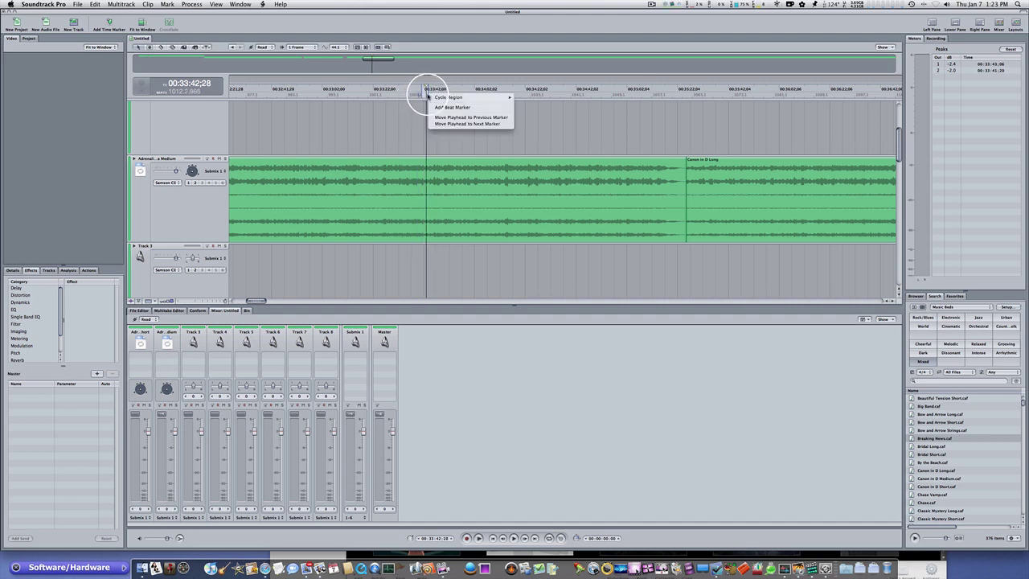
{"action": "mouse_move", "coordinate": [432, 97]}
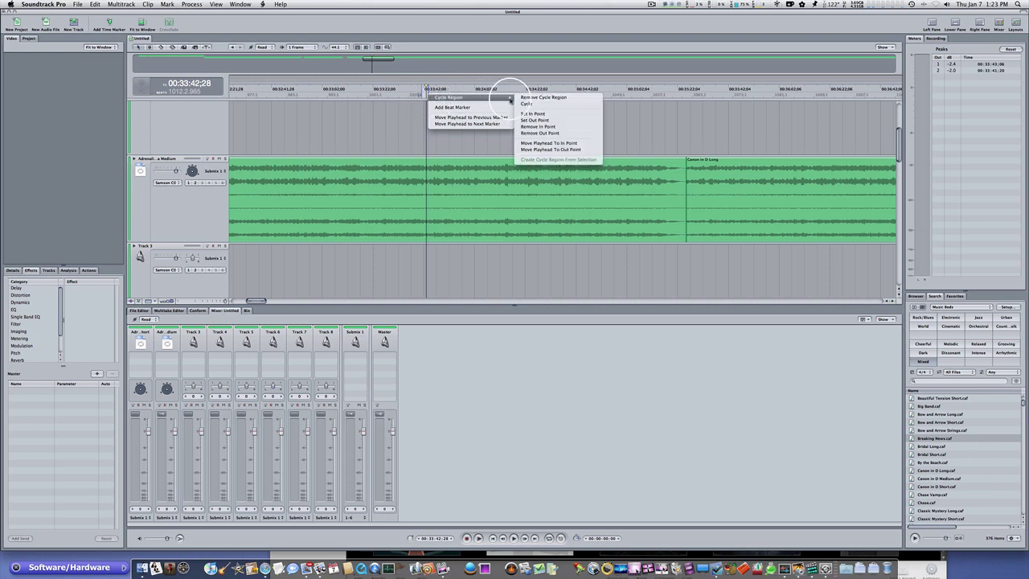
{"action": "left_click", "coordinate": [522, 102]}
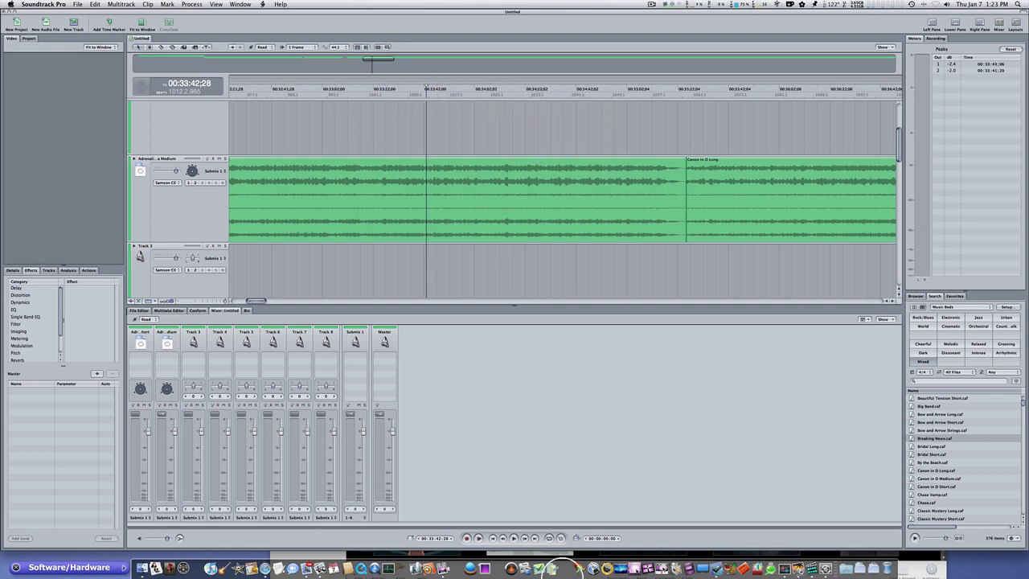
{"action": "left_click", "coordinate": [549, 538]}
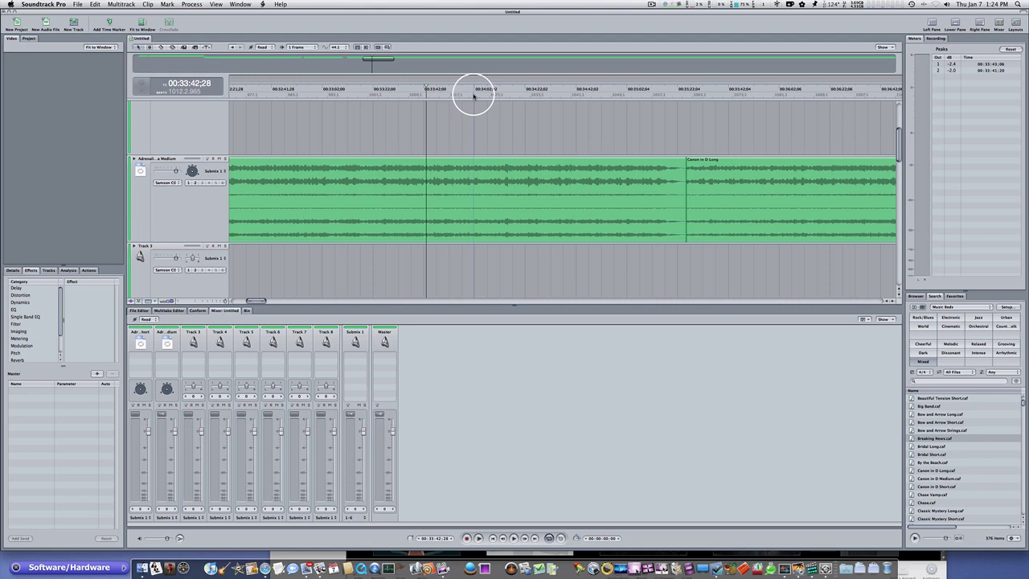
- Play the track forward and in reverse from the playhead, stopping after each pass, and play forward once more to about 00:33:56
{"action": "key", "text": "l"}
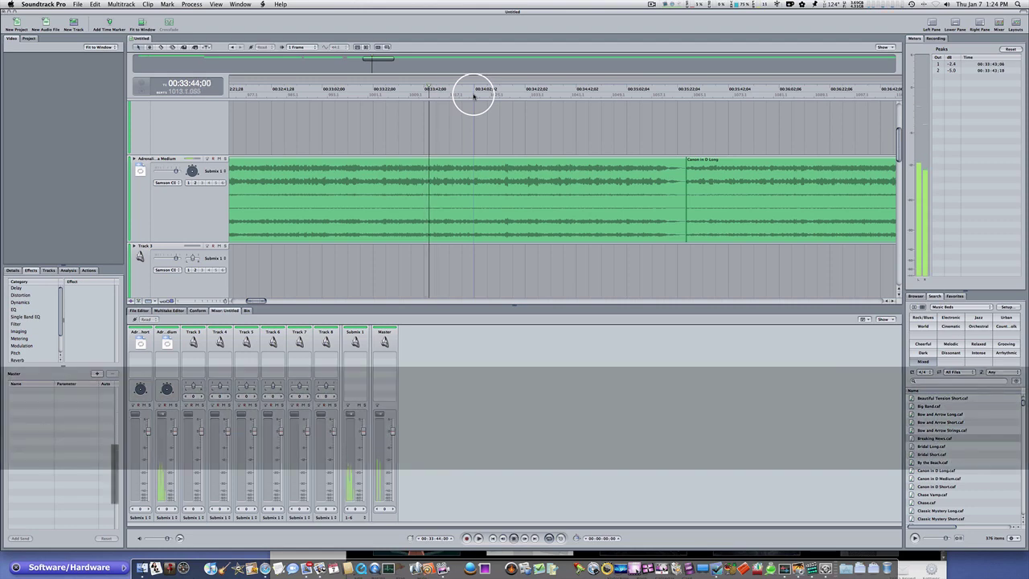
{"action": "key", "text": "k"}
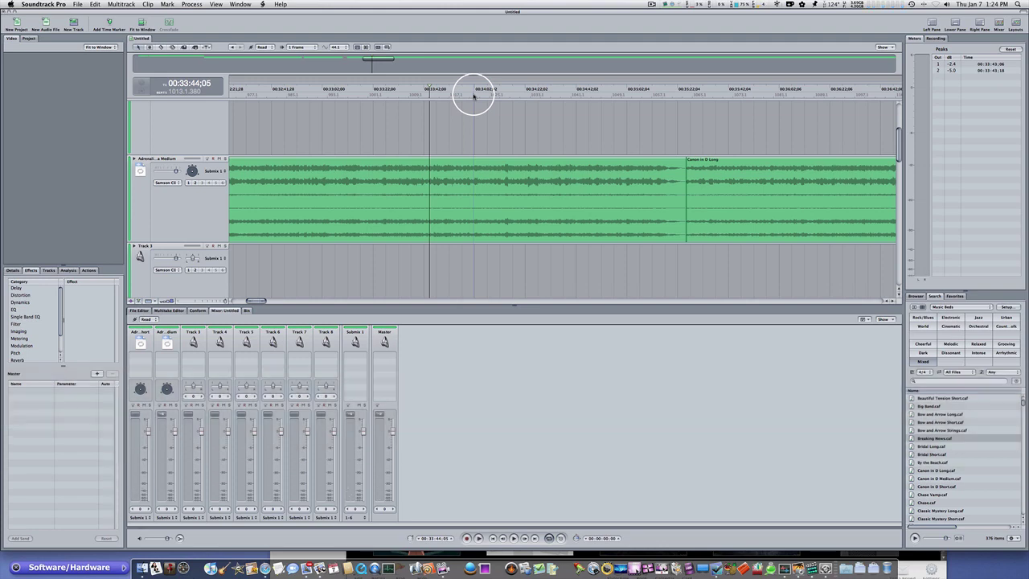
{"action": "key", "text": "j"}
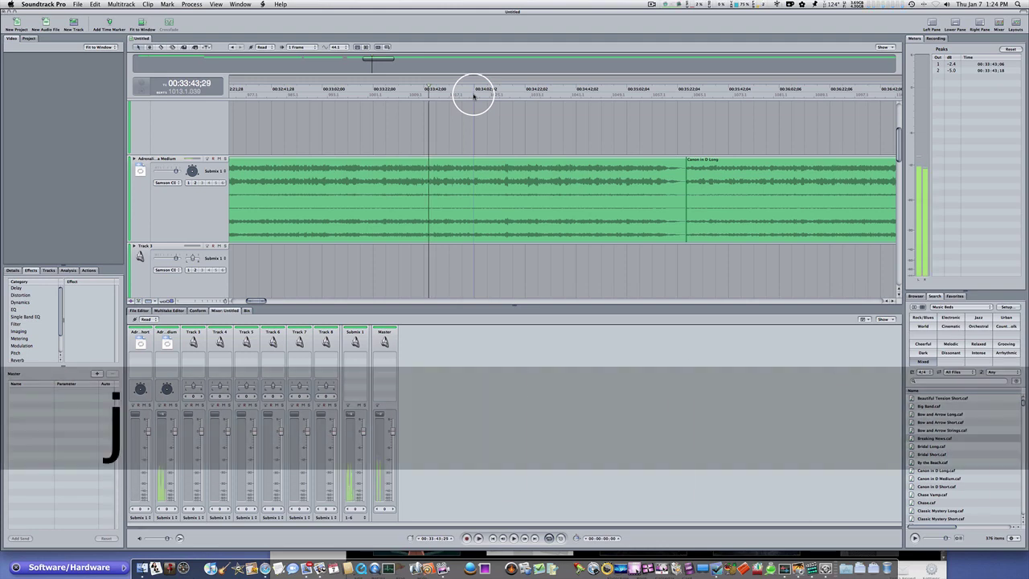
{"action": "key", "text": "k"}
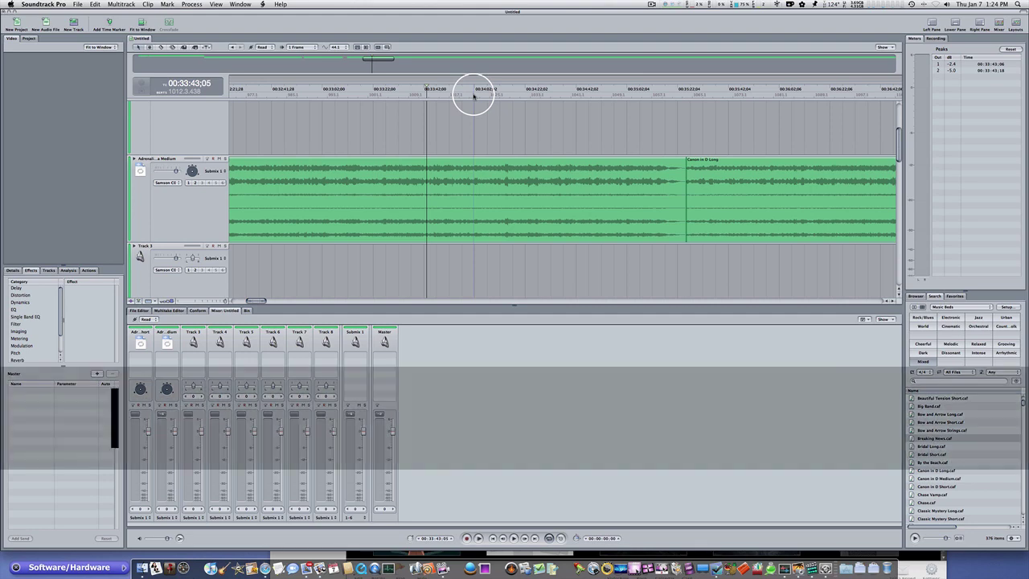
{"action": "key", "text": "space"}
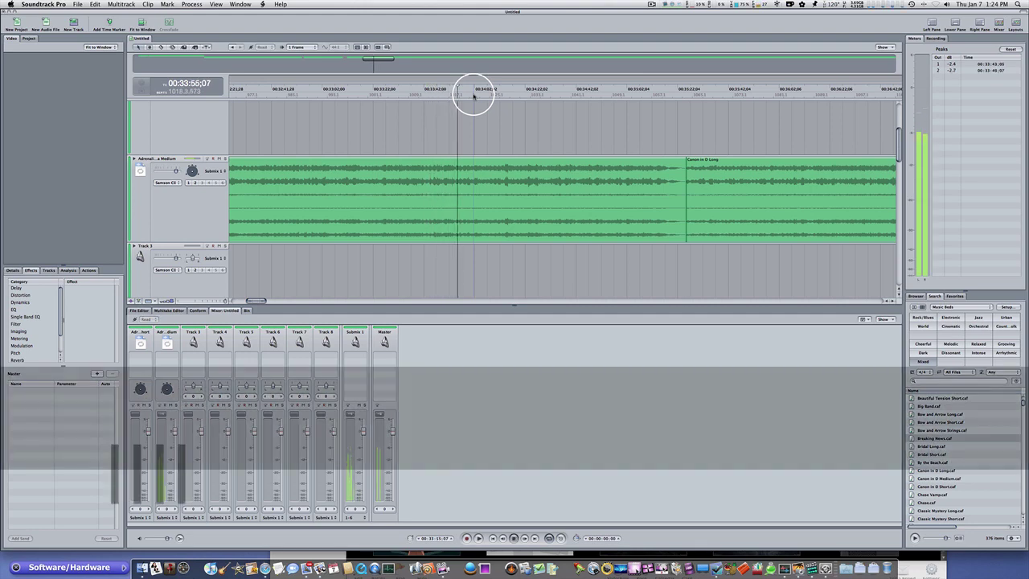
{"action": "key", "text": "k"}
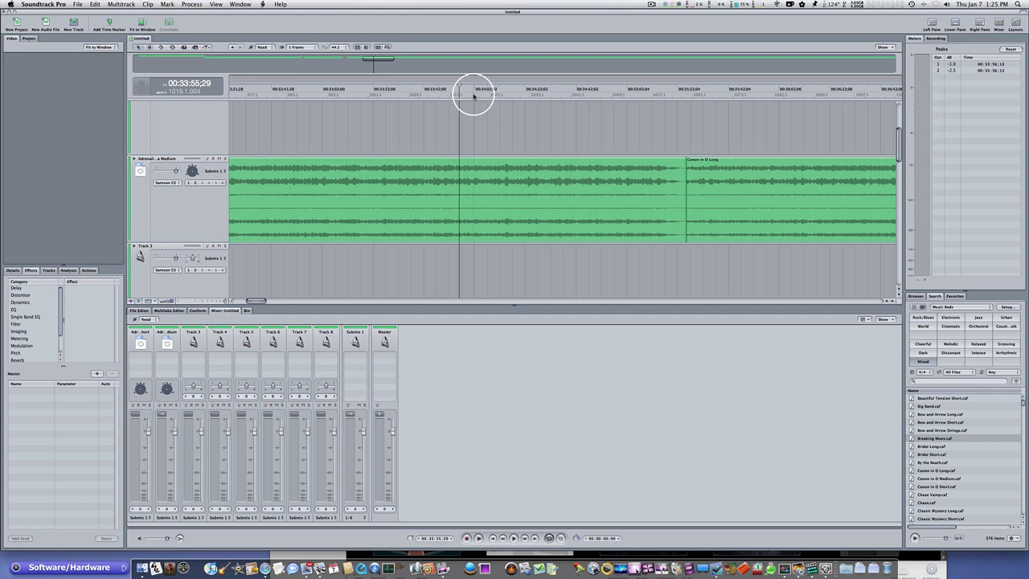
- Nudge the playhead frame by frame, forward to 00:33:57;03 and back by five frames
{"action": "key", "text": "Right"}
{"action": "key", "text": "Left"}
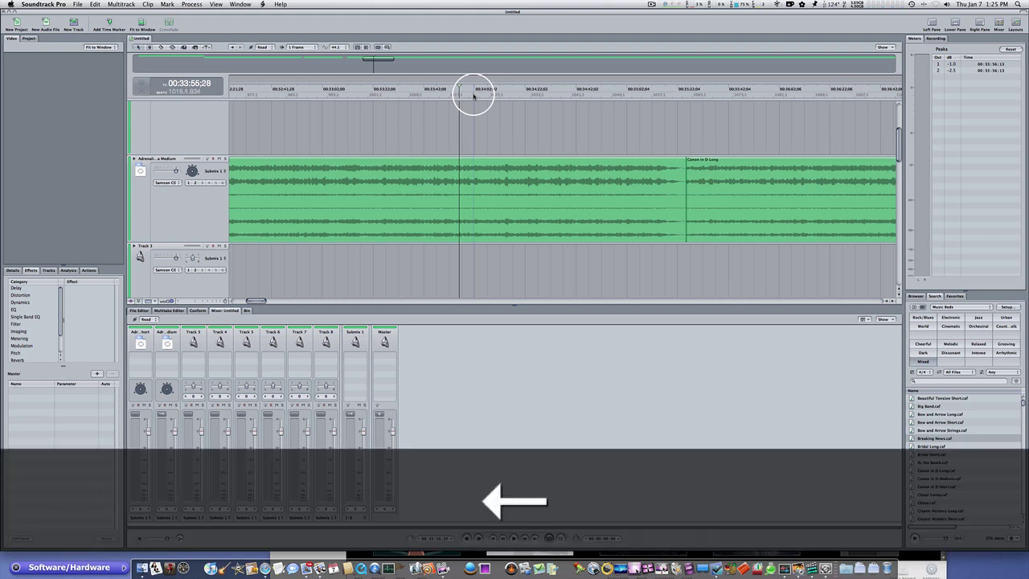
{"action": "key", "text": "Right"}
{"action": "key", "text": "Right"}
{"action": "key", "text": "Right"}
{"action": "key", "text": "Right"}
{"action": "key", "text": "Right"}
{"action": "key", "text": "Right"}
{"action": "key", "text": "Right"}
{"action": "key", "text": "Right"}
{"action": "key", "text": "Right"}
{"action": "key", "text": "Right"}
{"action": "key", "text": "Right"}
{"action": "key", "text": "Right"}
{"action": "key", "text": "Right"}
{"action": "key", "text": "Right"}
{"action": "key", "text": "Right"}
{"action": "key", "text": "Right"}
{"action": "key", "text": "Right"}
{"action": "key", "text": "Right"}
{"action": "key", "text": "Right"}
{"action": "key", "text": "Right"}
{"action": "key", "text": "Right"}
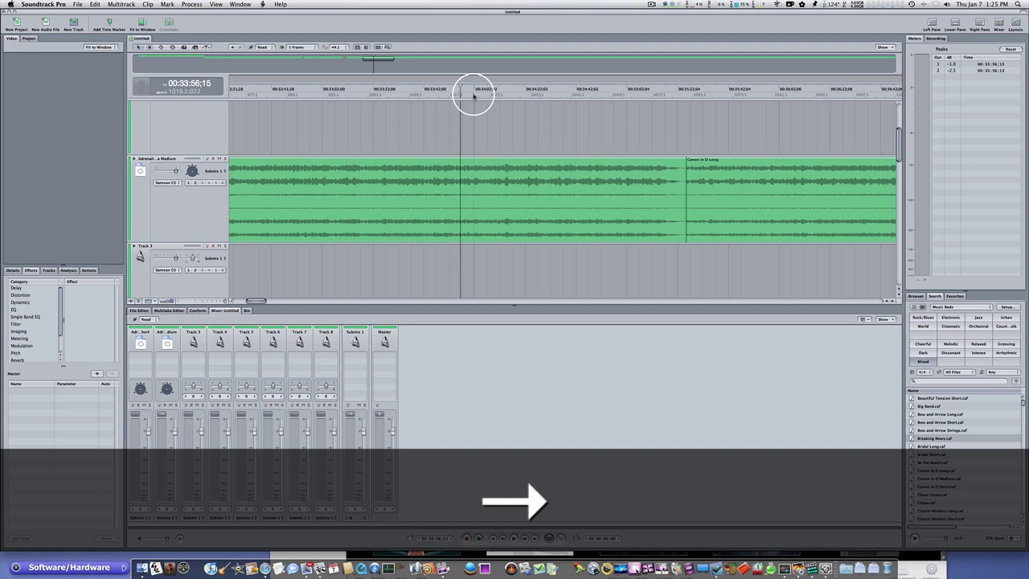
{"action": "key", "text": "Right"}
{"action": "key", "text": "Right"}
{"action": "key", "text": "Right"}
{"action": "key", "text": "Right"}
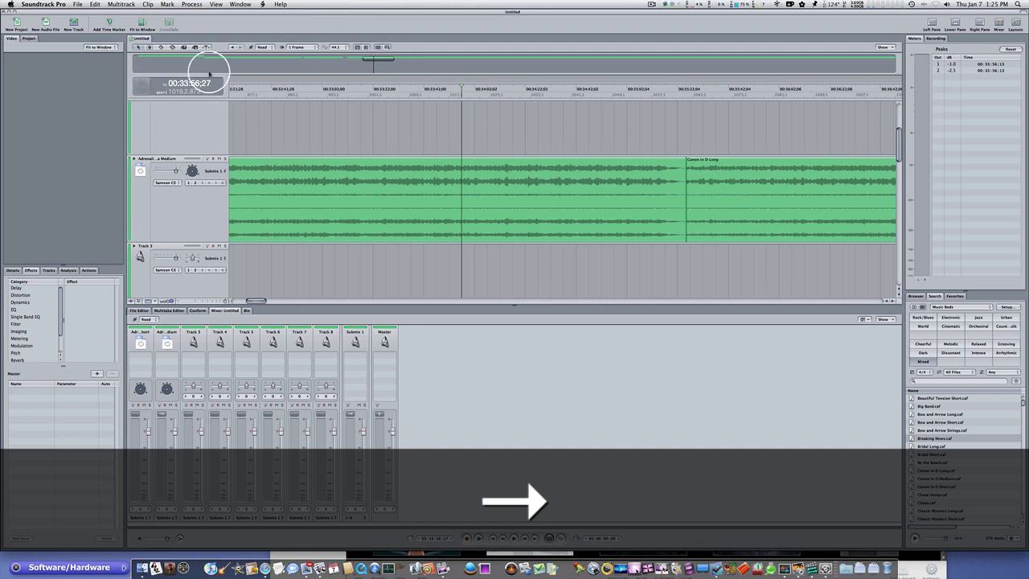
{"action": "key", "text": "Right"}
{"action": "key", "text": "Right"}
{"action": "key", "text": "Right"}
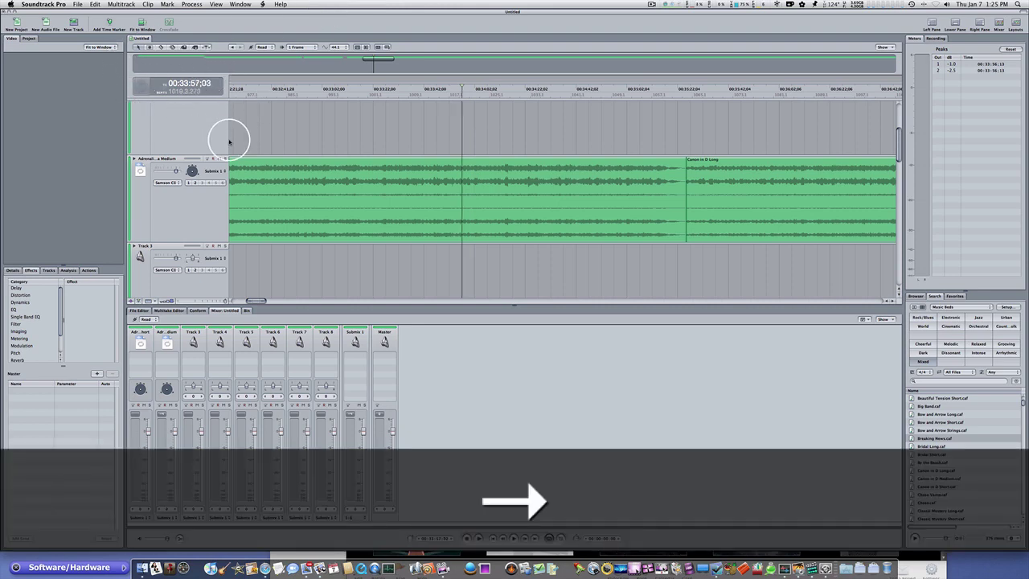
{"action": "key", "text": "Left"}
{"action": "key", "text": "Left"}
{"action": "key", "text": "Left"}
{"action": "key", "text": "Left"}
{"action": "key", "text": "Left"}
- Jump the playhead backward and forward between clip edges on the Adrenalin Electronica Medium track
{"action": "key", "text": "Up"}
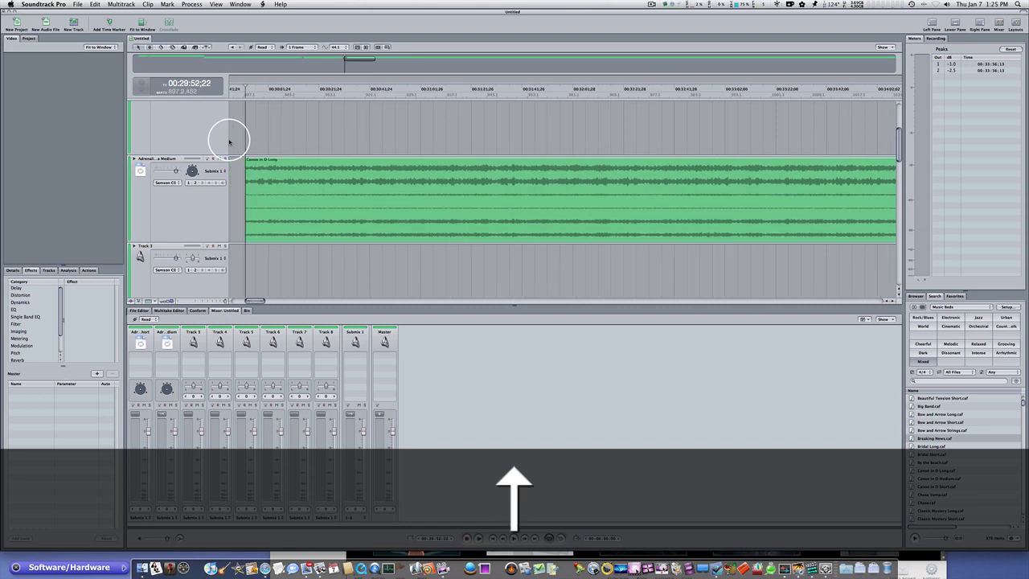
{"action": "key", "text": "Down"}
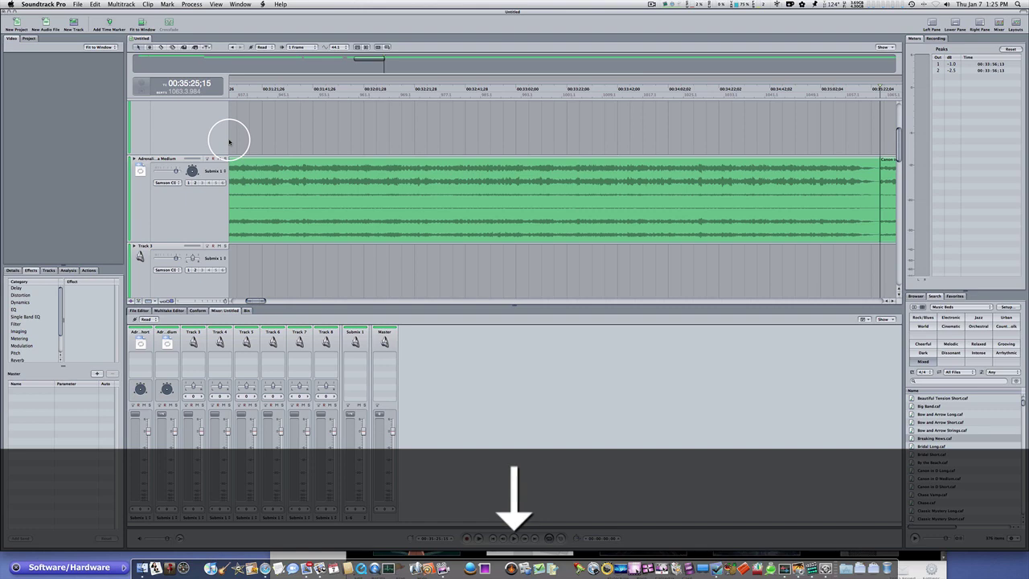
{"action": "key", "text": "shift"}
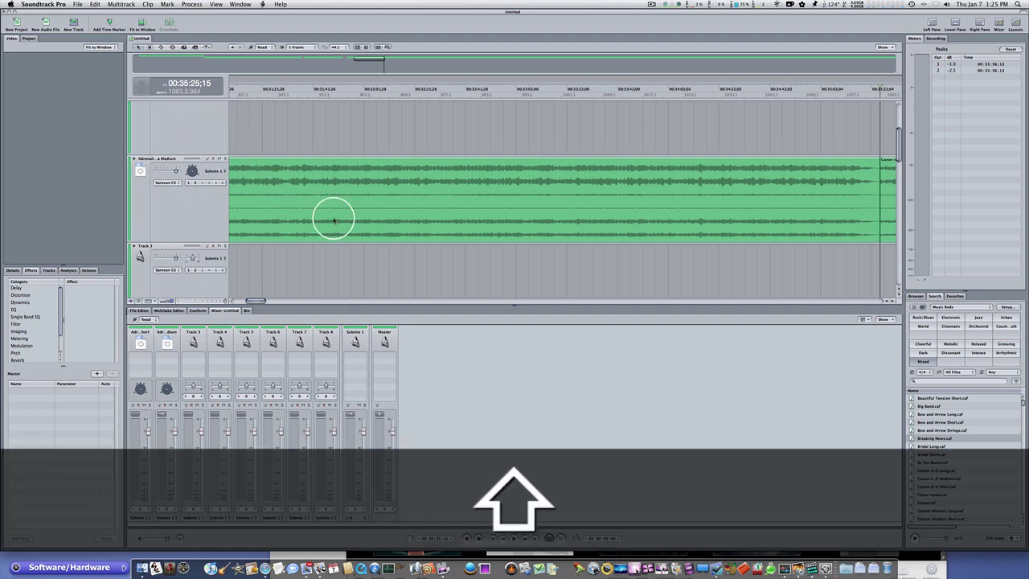
{"action": "key", "text": "shift+z"}
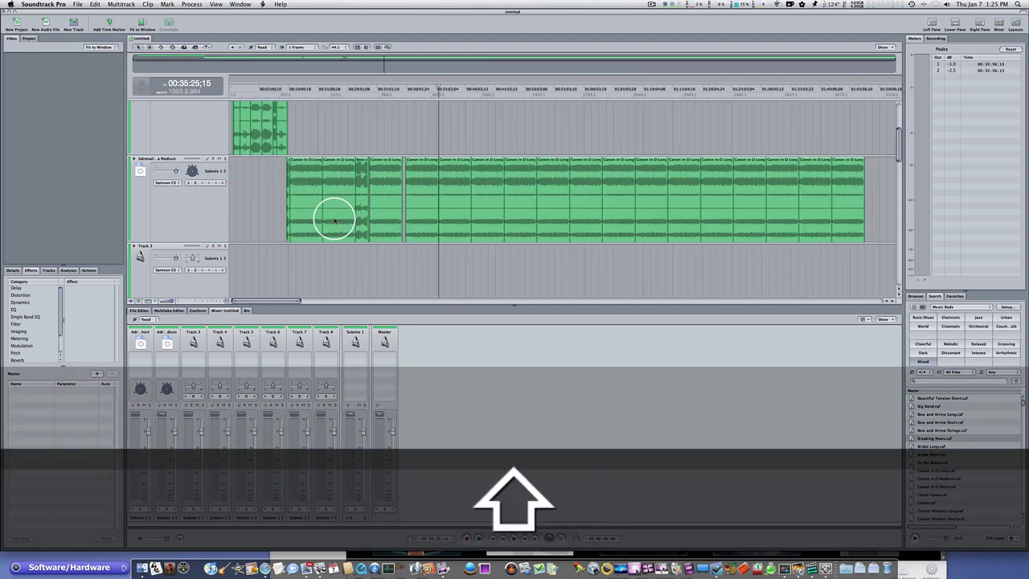
{"action": "key", "text": "Down"}
{"action": "key", "text": "Down"}
{"action": "key", "text": "Up"}
{"action": "key", "text": "Up"}
{"action": "key", "text": "Up"}
{"action": "key", "text": "Up"}
{"action": "key", "text": "Up"}
{"action": "key", "text": "Up"}
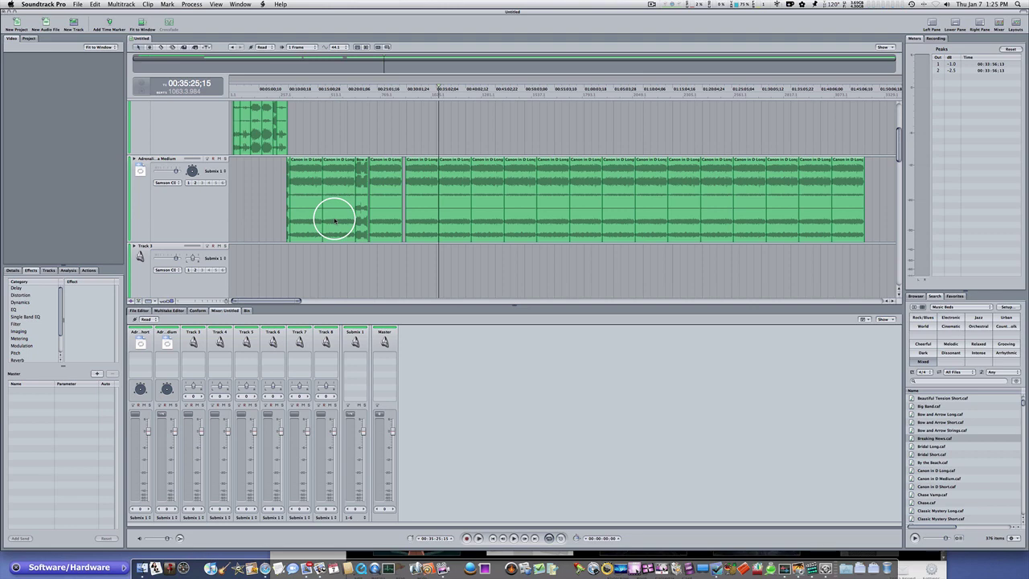
- Advance the playhead along the timeline in larger gridline jumps to 00:38:47;10
{"action": "key", "text": "alt+Right"}
{"action": "key", "text": "alt+Right"}
{"action": "key", "text": "alt+Right"}
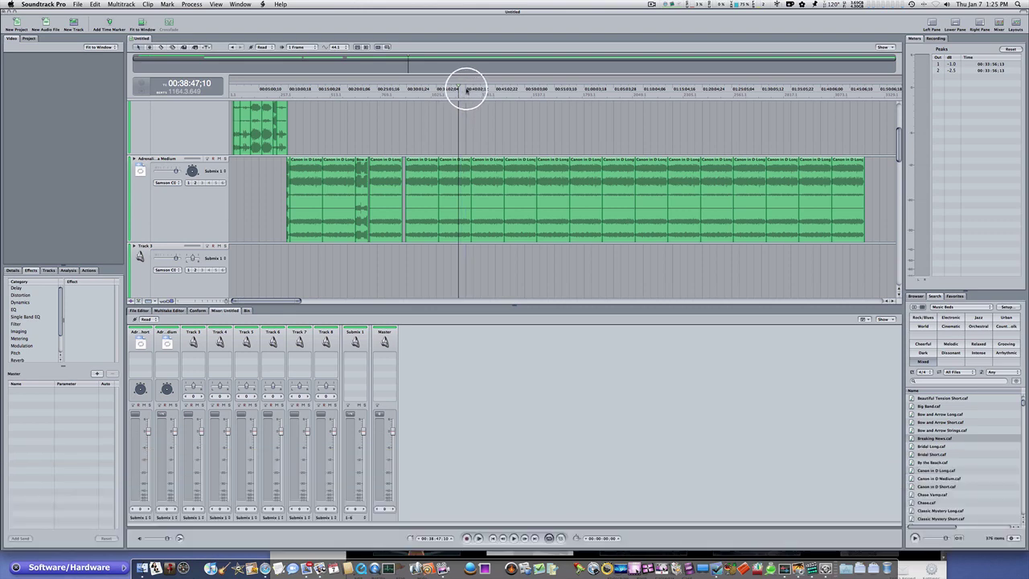
- Jump the playhead along the timeline in gridline steps, forward to 00:43:47;16 and back to about 00:41:17;11
{"action": "key", "text": "alt"}
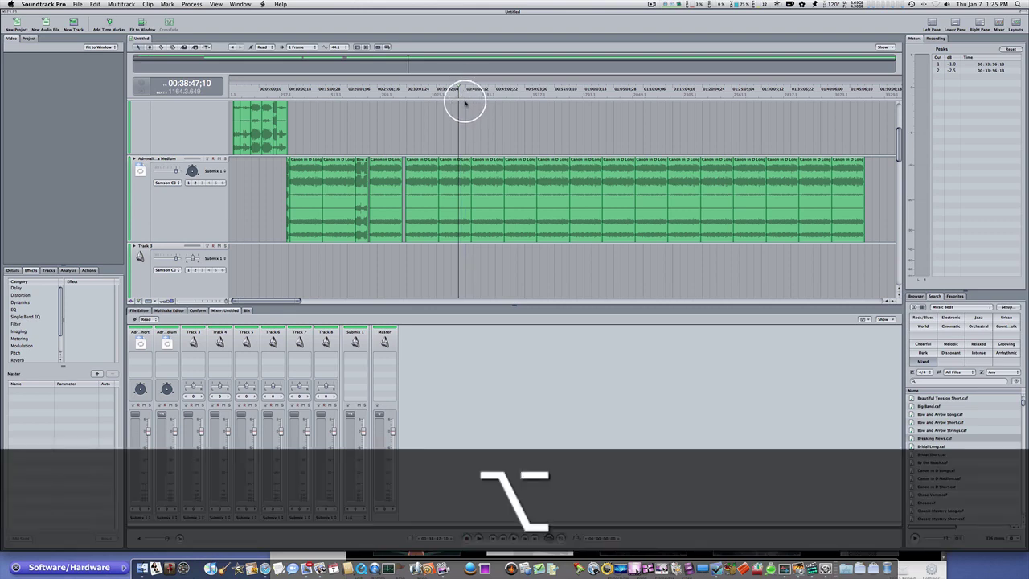
{"action": "key", "text": "alt+Right"}
{"action": "key", "text": "alt+Right"}
{"action": "key", "text": "alt+Right"}
{"action": "key", "text": "alt+Right"}
{"action": "key", "text": "alt+Right"}
{"action": "key", "text": "alt+Right"}
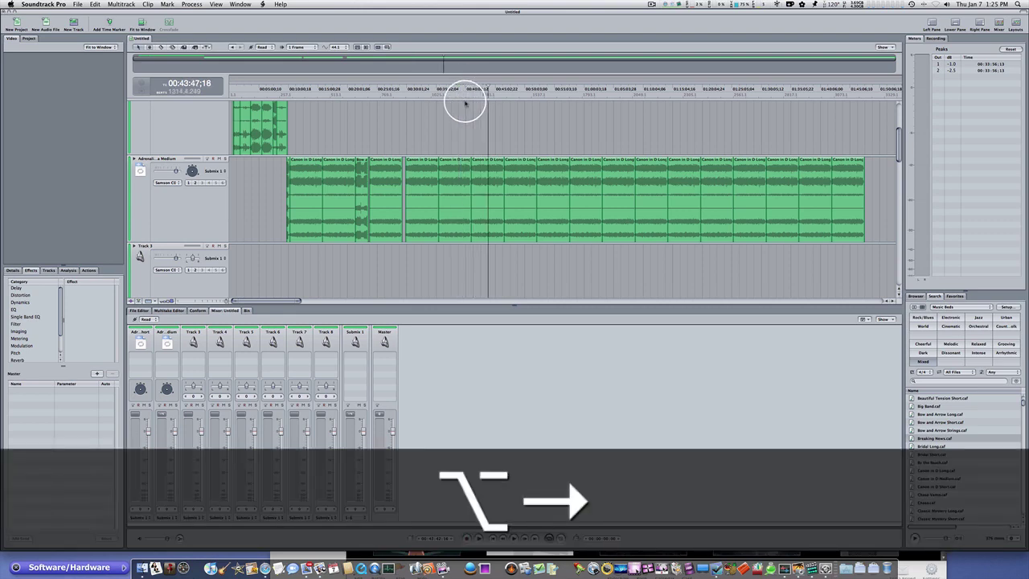
{"action": "key", "text": "alt+Left"}
{"action": "key", "text": "alt+Left"}
{"action": "key", "text": "alt+Left"}
{"action": "key", "text": "alt+Left"}
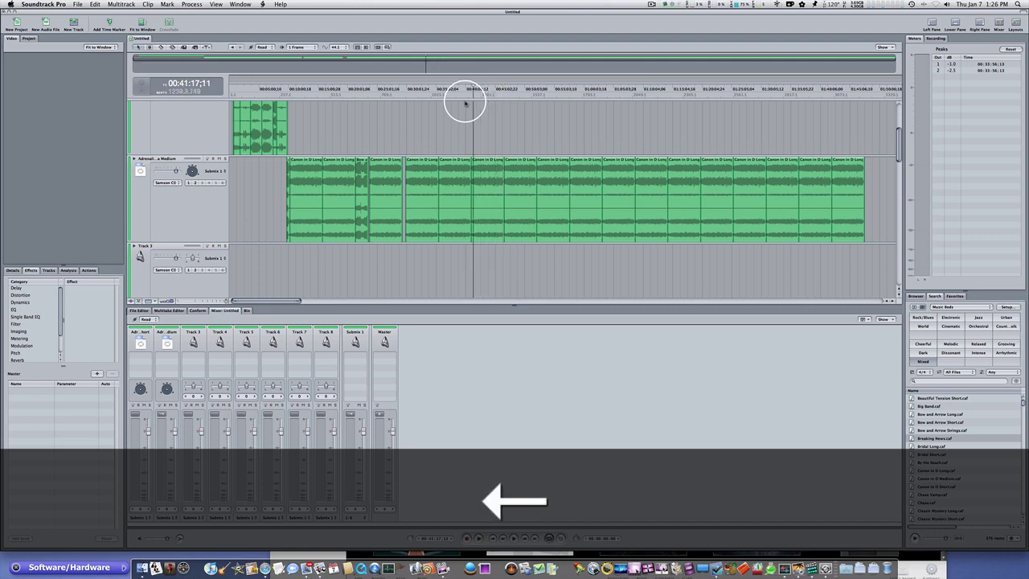
- Nudge the playhead frame by frame around 00:41:17;13, and advance it by gridlines to 00:47:32;26
{"action": "key", "text": "Right"}
{"action": "key", "text": "Right"}
{"action": "key", "text": "Left"}
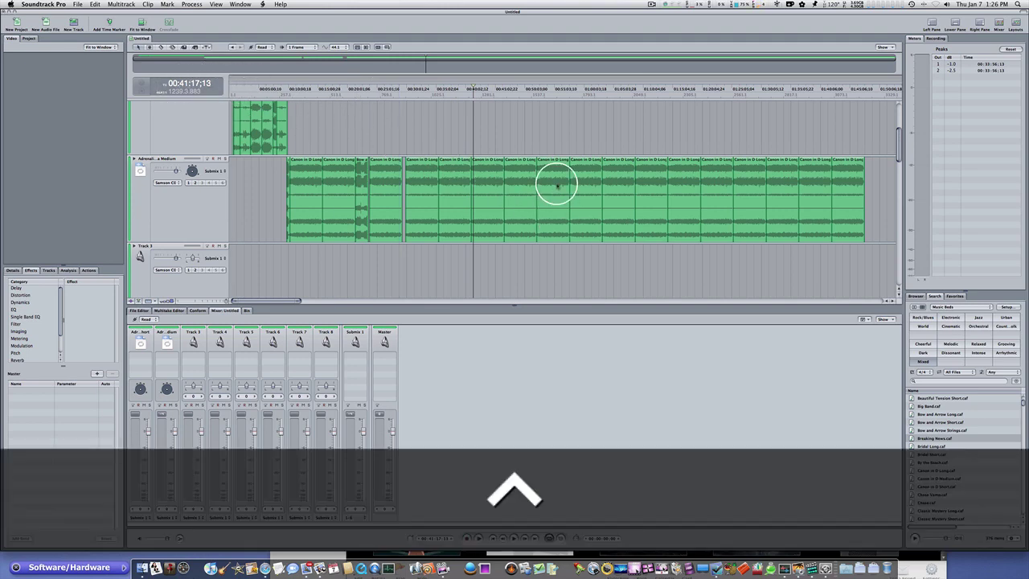
{"action": "key", "text": "alt+Right"}
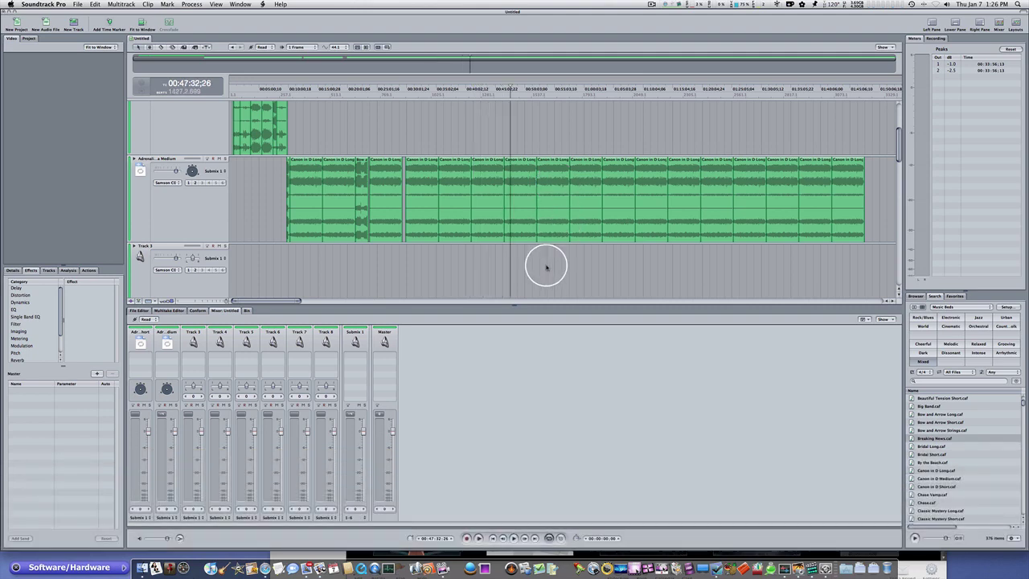
- Switch all tracks between the preset track heights, ending on the second-smallest height
{"action": "left_click_drag", "start_coordinate": [167, 301], "coordinate": [168, 301]}
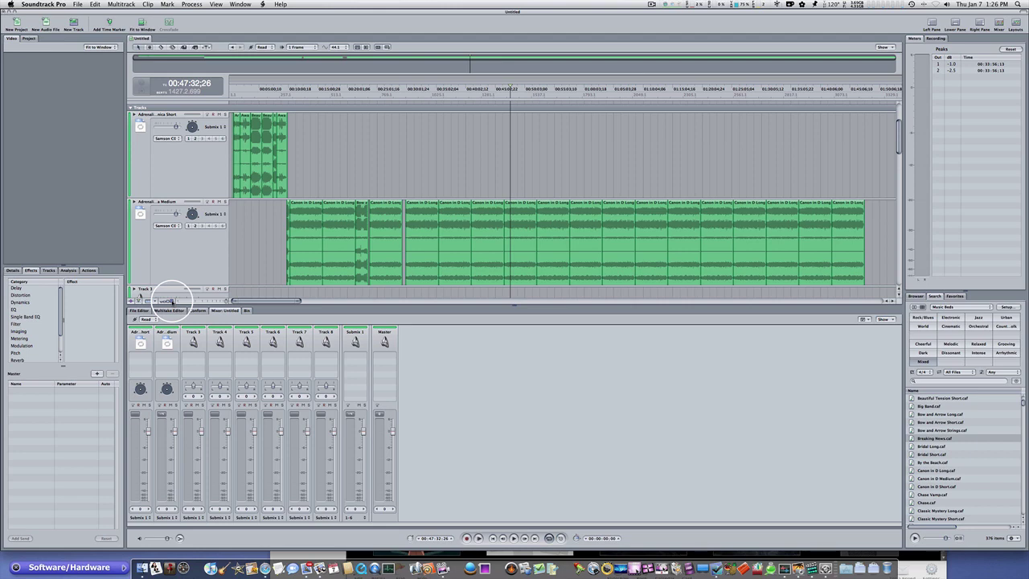
{"action": "key", "text": "super"}
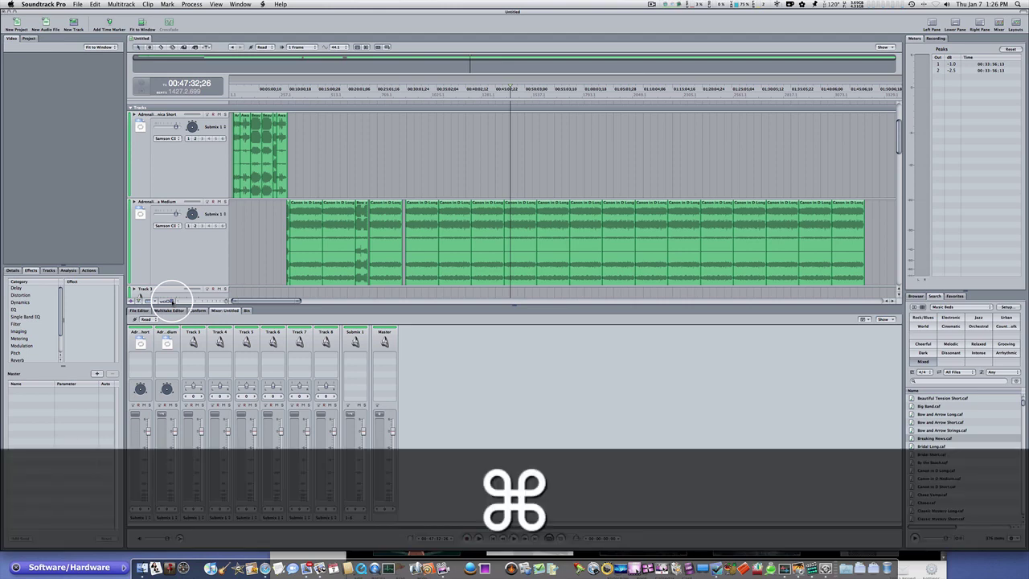
{"action": "key", "text": "super+6"}
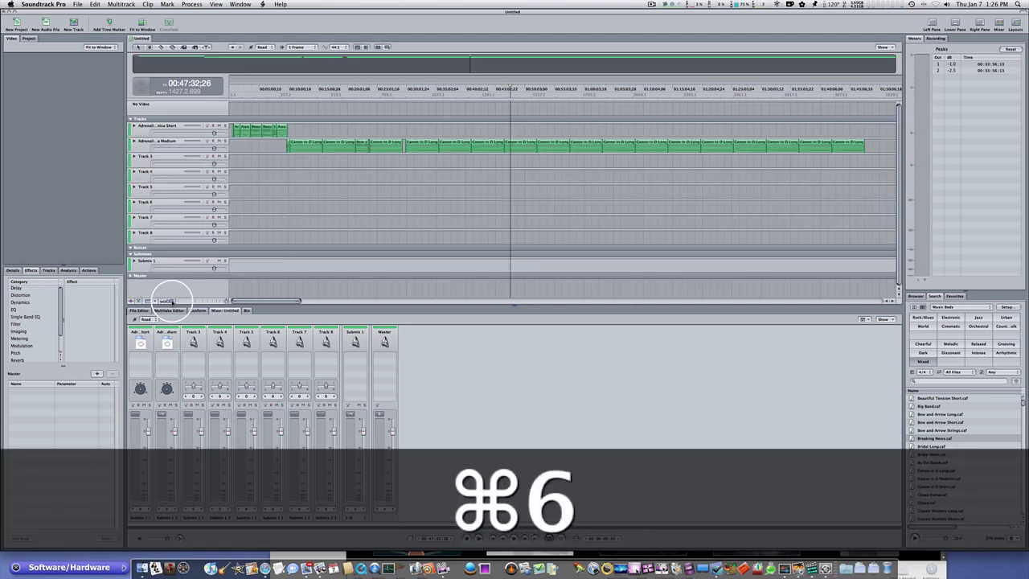
{"action": "key", "text": "super+7"}
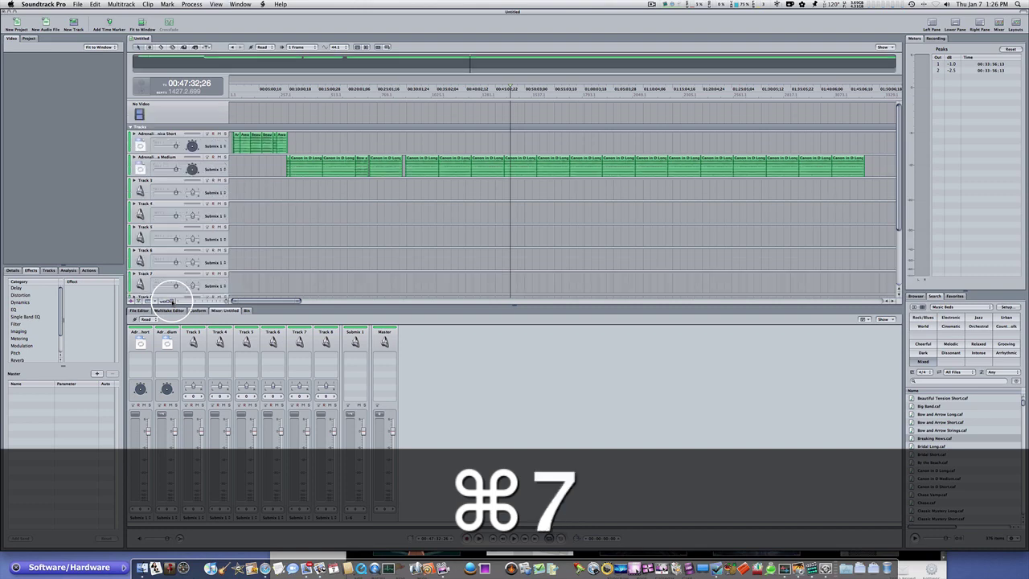
{"action": "key", "text": "super+9"}
{"action": "key", "text": "super+7"}
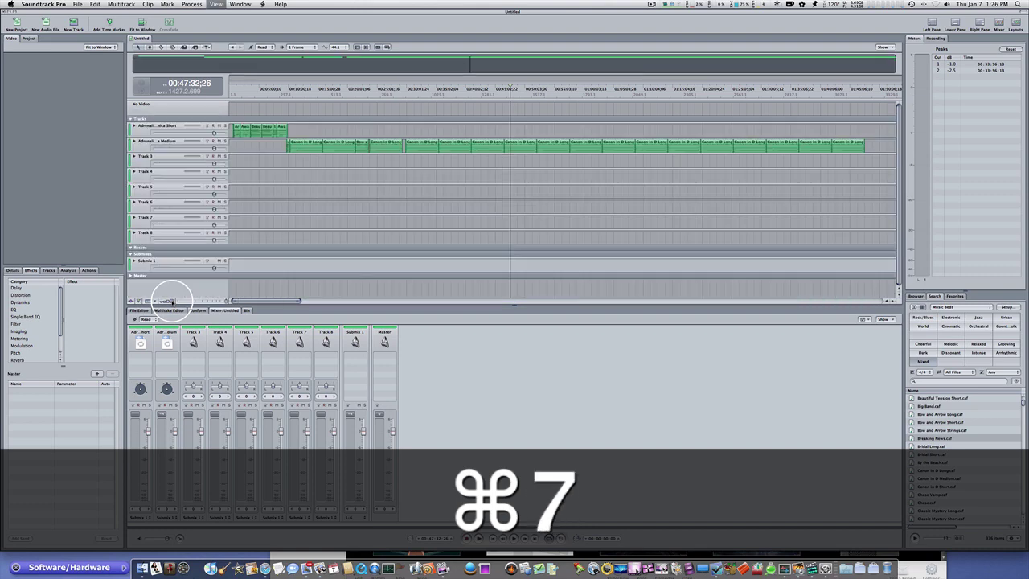
{"action": "key", "text": "super+6"}
{"action": "key", "text": "super+7"}
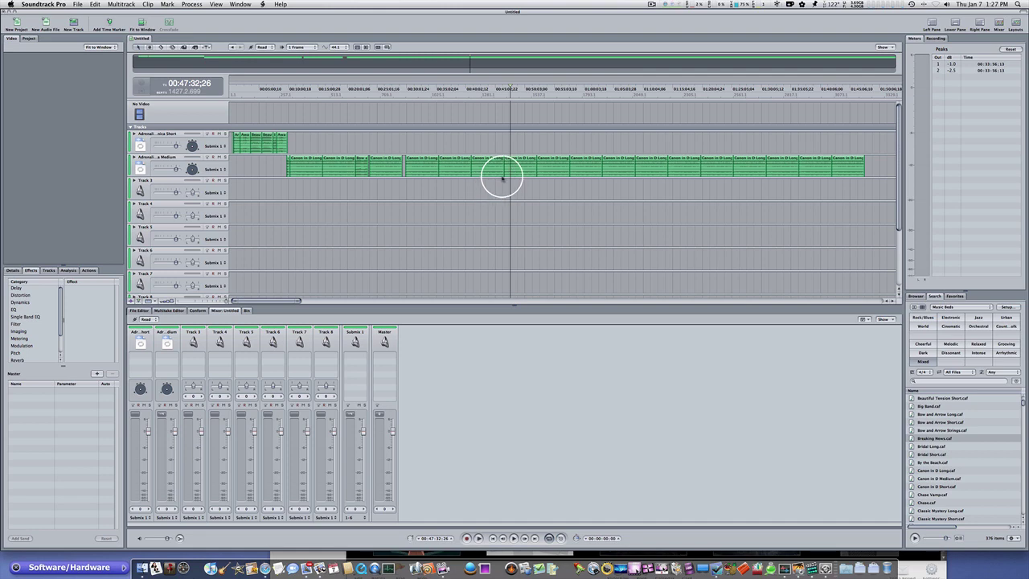
- Zoom the timeline in to frame level around the playhead, and fit the whole project back in the window
{"action": "key", "text": "super+equal"}
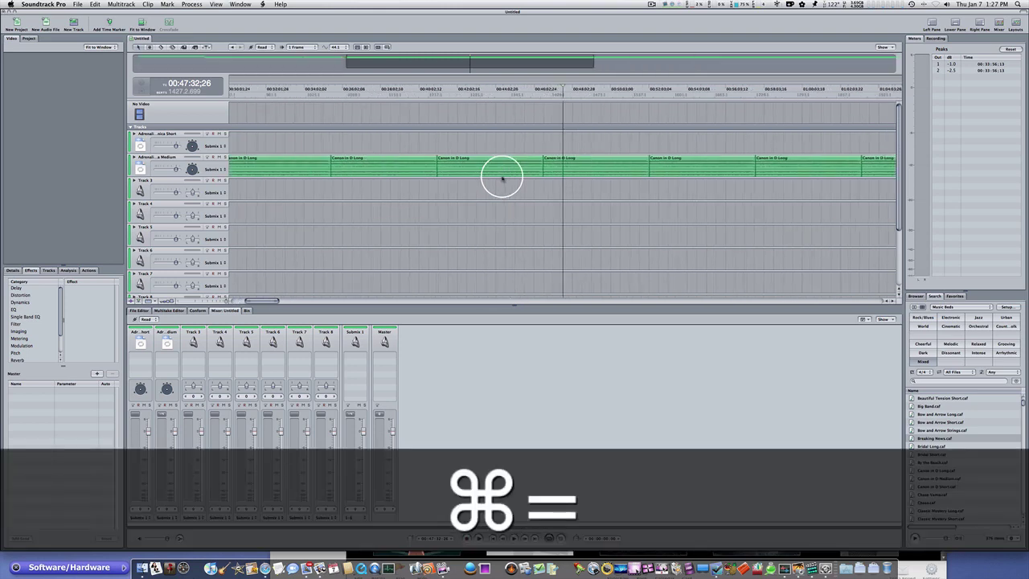
{"action": "key", "text": "super+equal"}
{"action": "key", "text": "super+equal"}
{"action": "key", "text": "super+equal"}
{"action": "key", "text": "super+equal"}
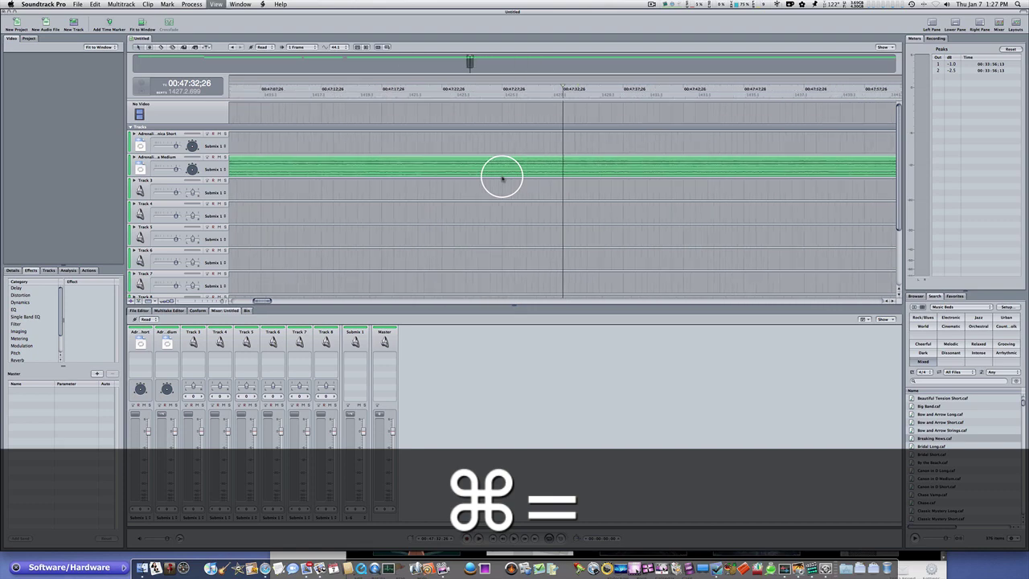
{"action": "key", "text": "super+equal"}
{"action": "key", "text": "super+equal"}
{"action": "key", "text": "super+equal"}
{"action": "key", "text": "super+equal"}
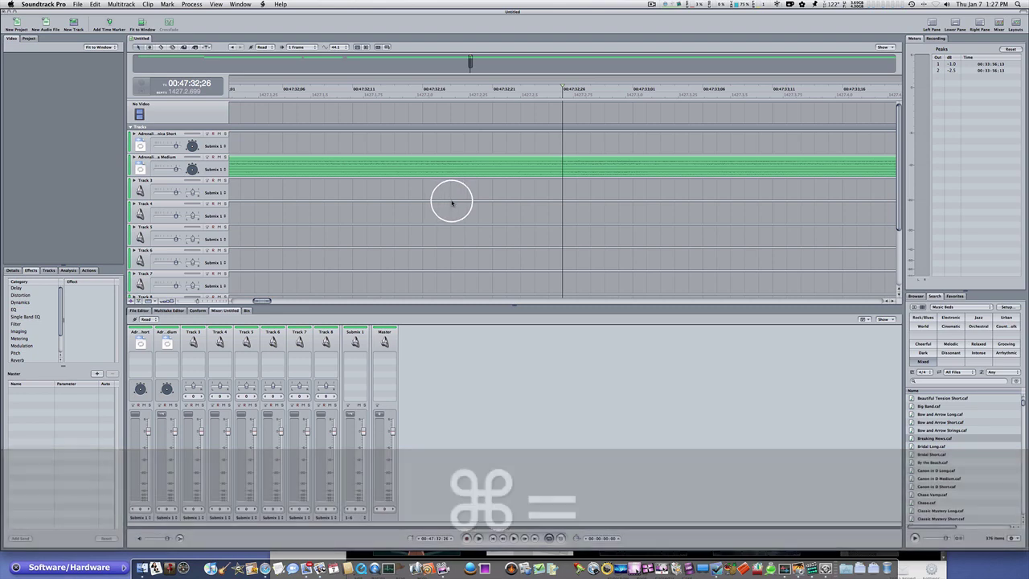
{"action": "key", "text": "shift+z"}
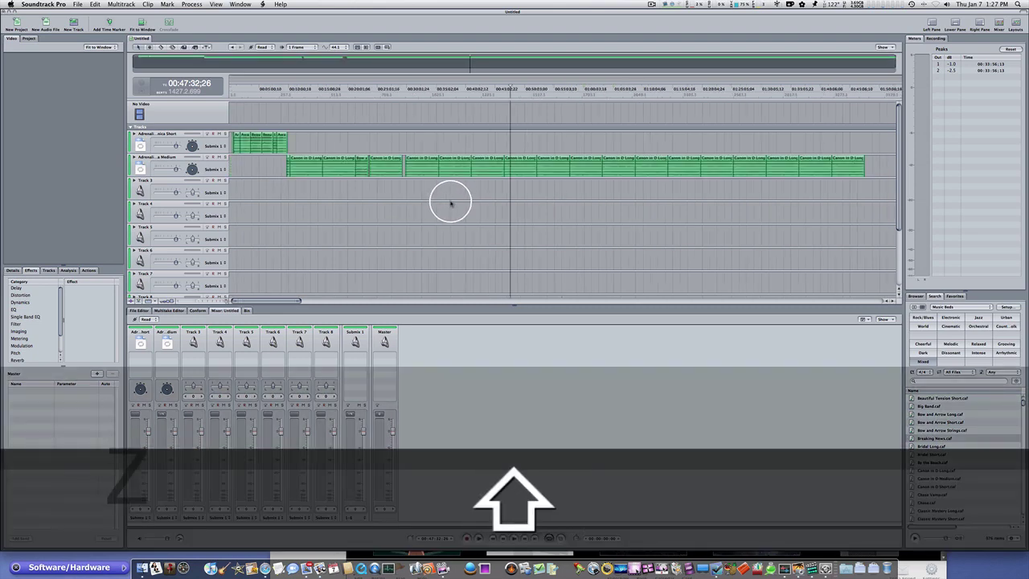
- Zoom the timeline in one level at the playhead and back out until the ruler reaches well past the last clip
{"action": "key", "text": "super+minus"}
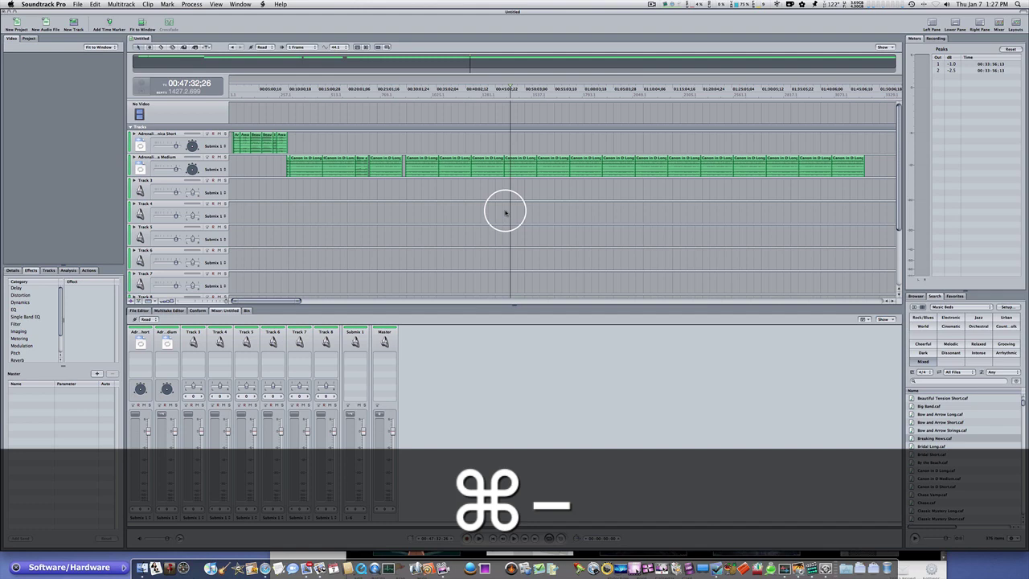
{"action": "key", "text": "super+equal"}
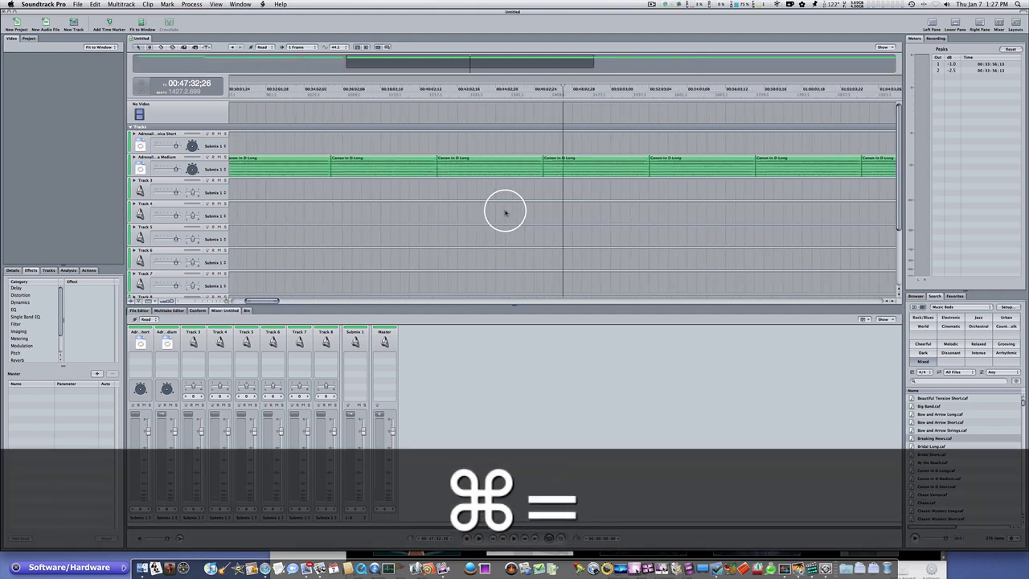
{"action": "key", "text": "super+minus"}
{"action": "key", "text": "super+minus"}
{"action": "key", "text": "super+minus"}
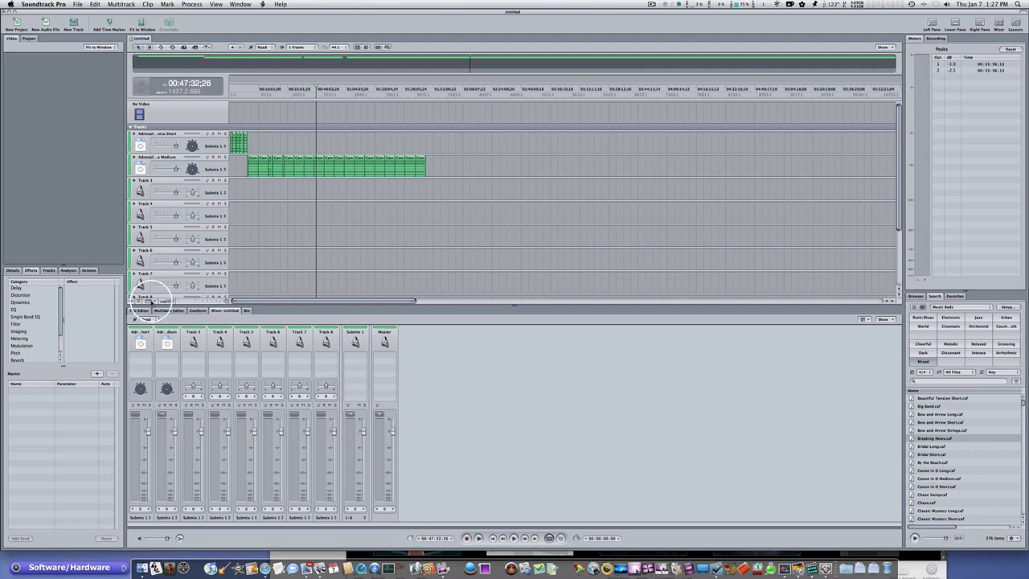
- Examine the timeline options below the track list, including the Ruler Ticks, Seconds and Frames choices
{"action": "left_click", "coordinate": [148, 301]}
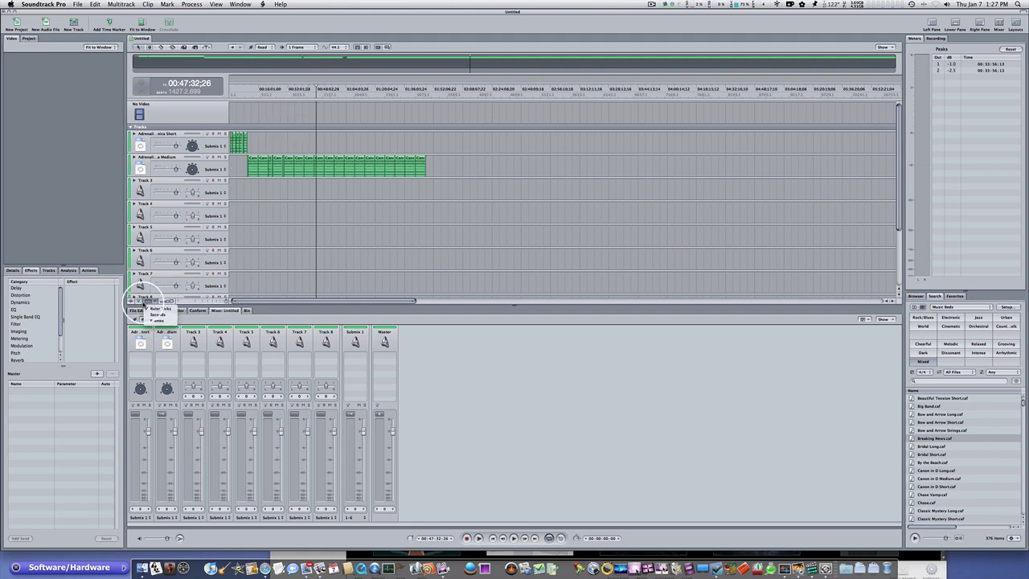
{"action": "key", "text": "shift"}
{"action": "left_click", "coordinate": [138, 302]}
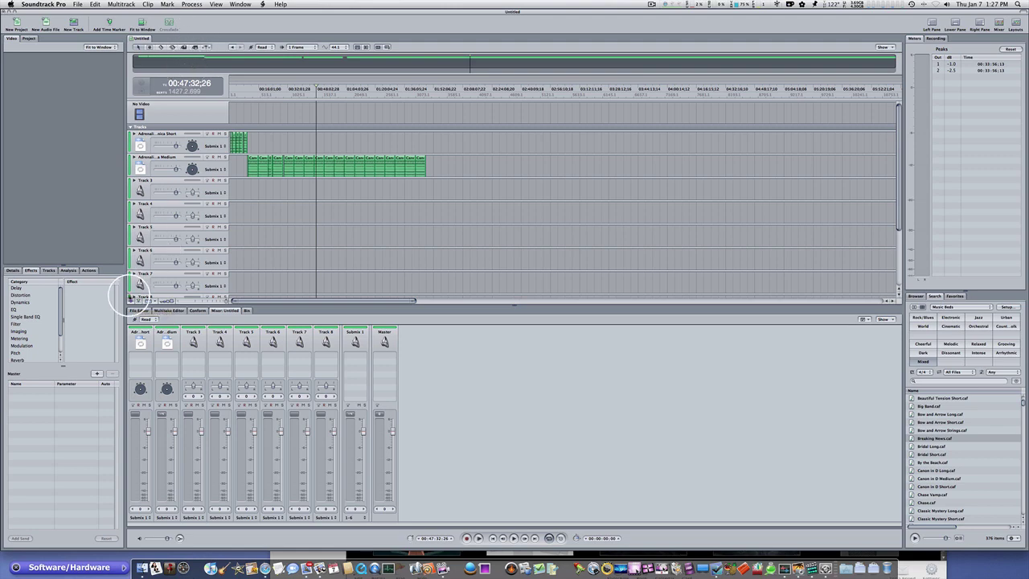
{"action": "left_click", "coordinate": [131, 301]}
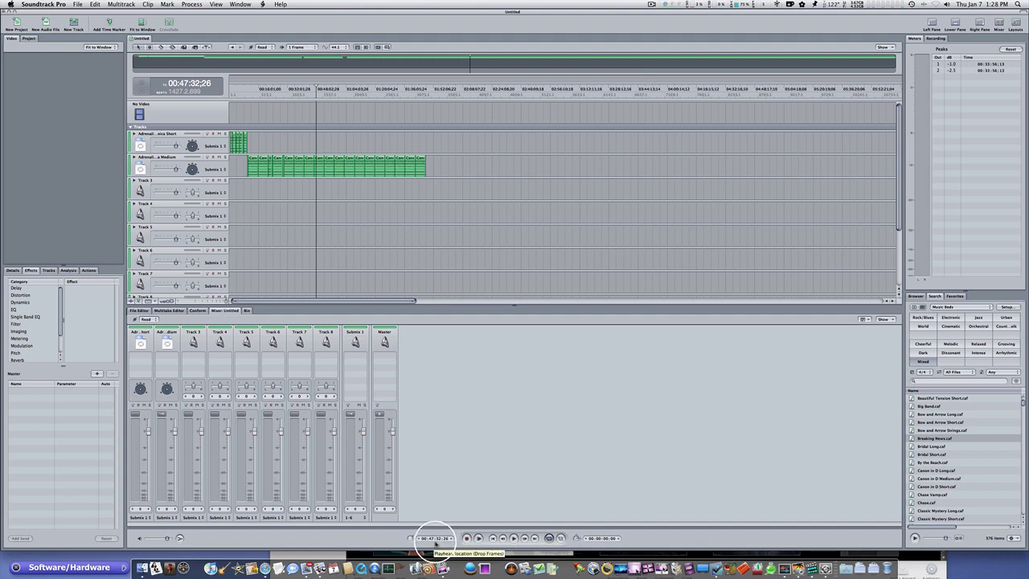
- Move the playhead to 00:50:42;22 and increase the height of all tracks to show larger waveforms
{"action": "left_click", "coordinate": [321, 83]}
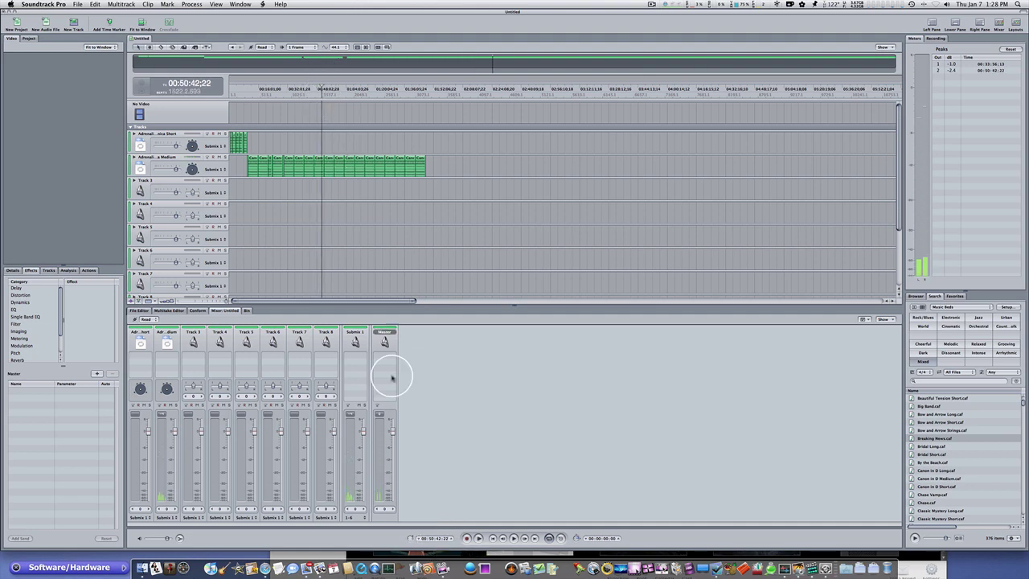
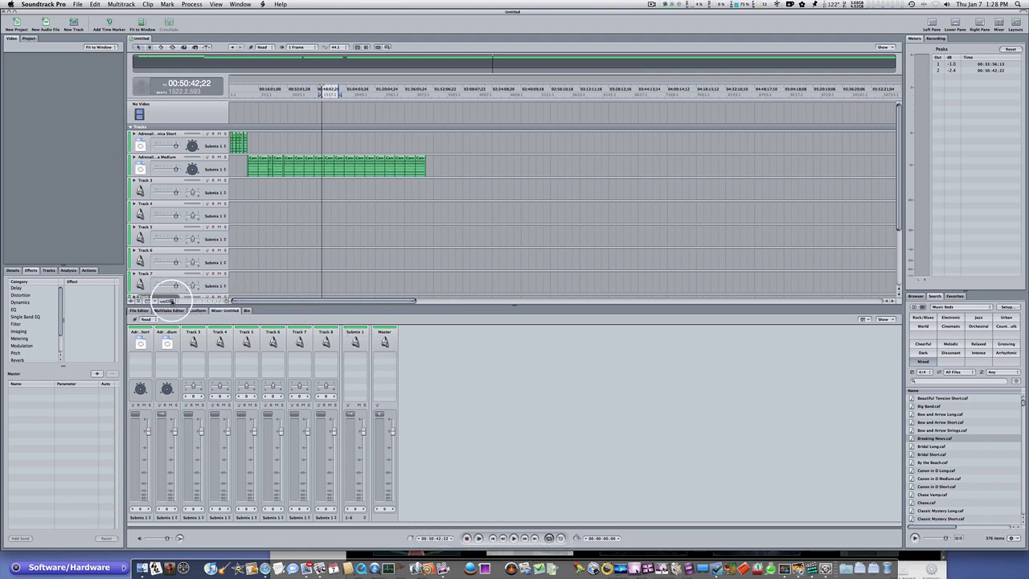
{"action": "left_click", "coordinate": [173, 301]}
{"action": "left_click", "coordinate": [166, 300]}
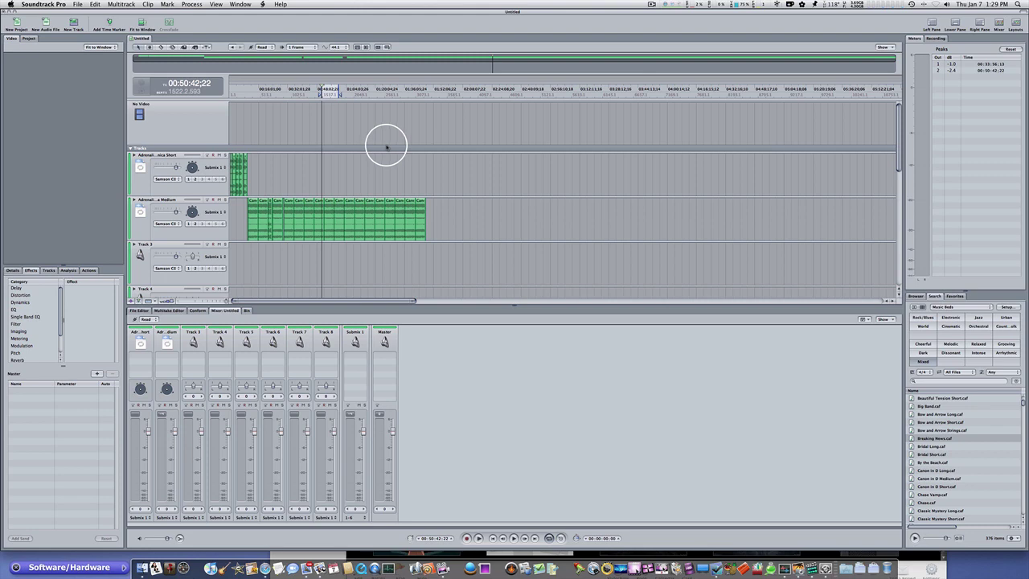
{"action": "left_click", "coordinate": [215, 167]}
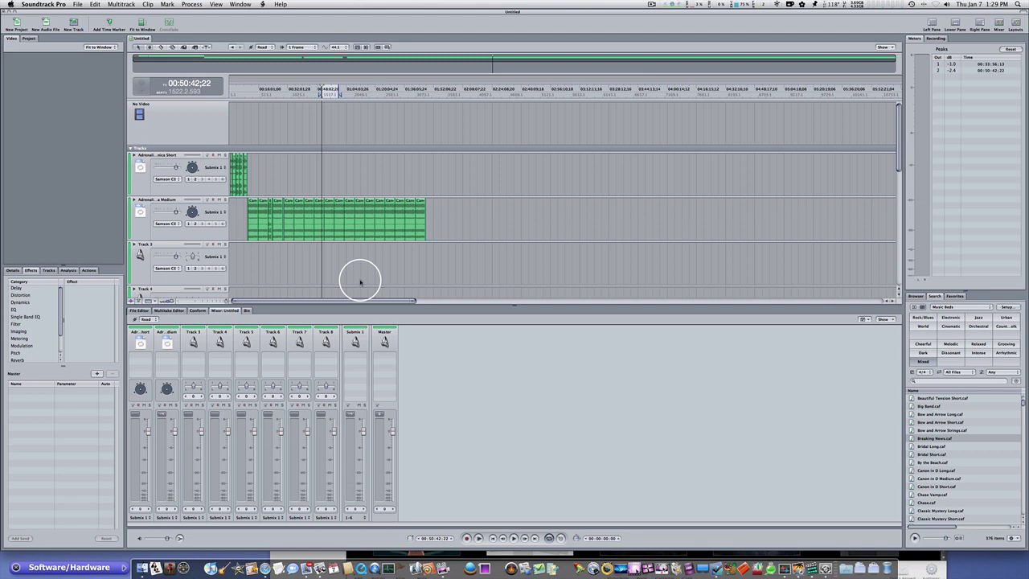
- Look over the General preferences for startup, timeline and file management, and close them
{"action": "left_click", "coordinate": [40, 5]}
{"action": "left_click", "coordinate": [40, 26]}
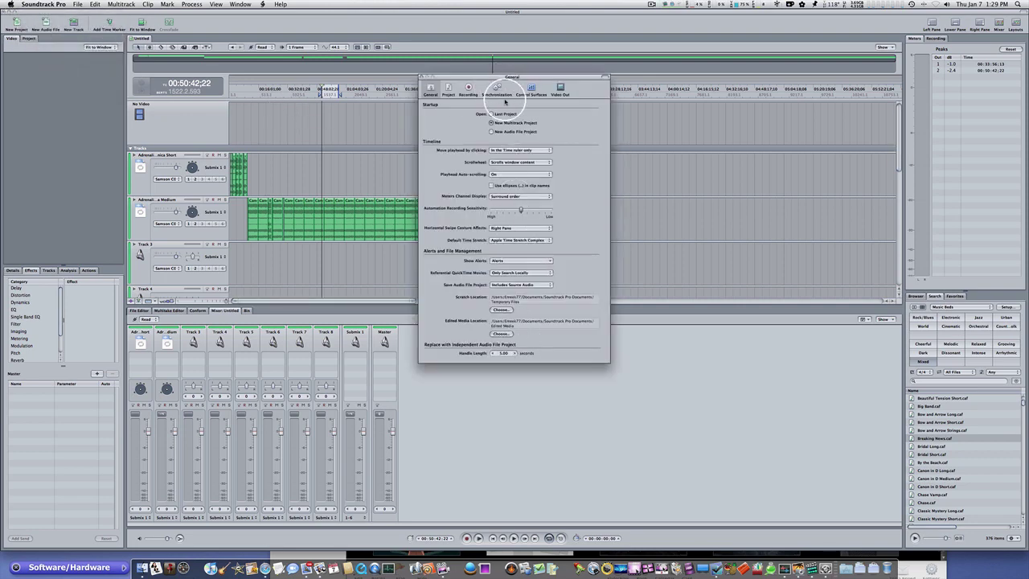
{"action": "left_click", "coordinate": [422, 77]}
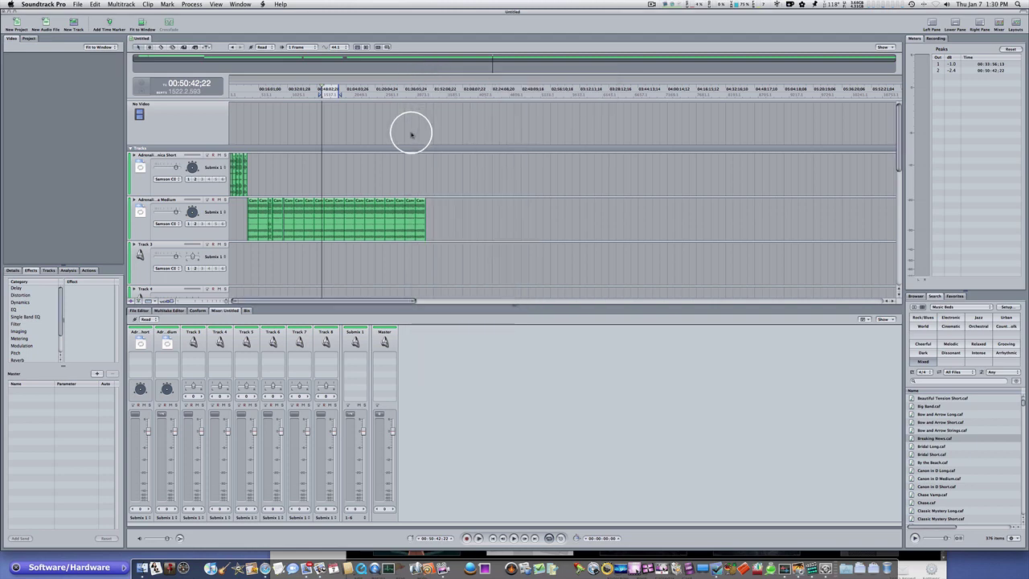